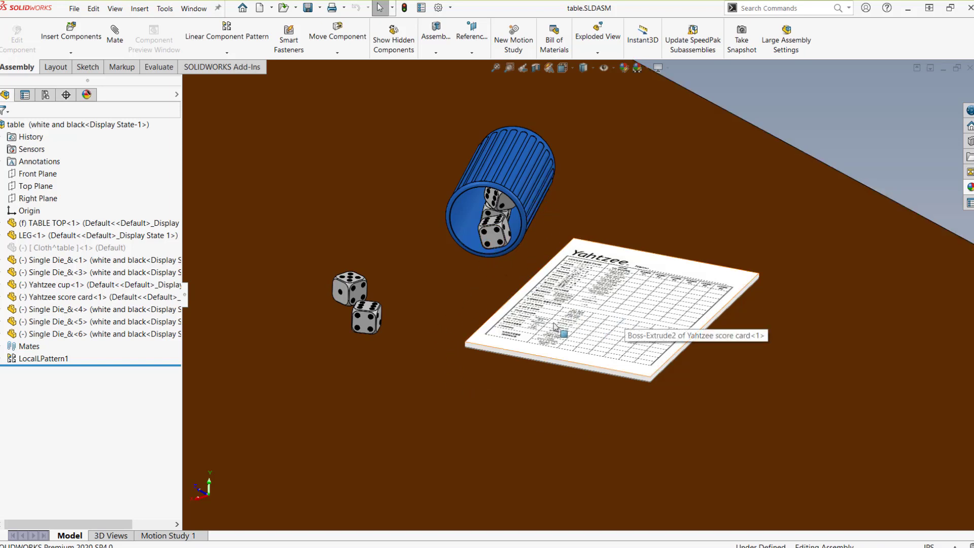
middle_drag(526, 381, 469, 351)
scroll(471, 352, down, 2)
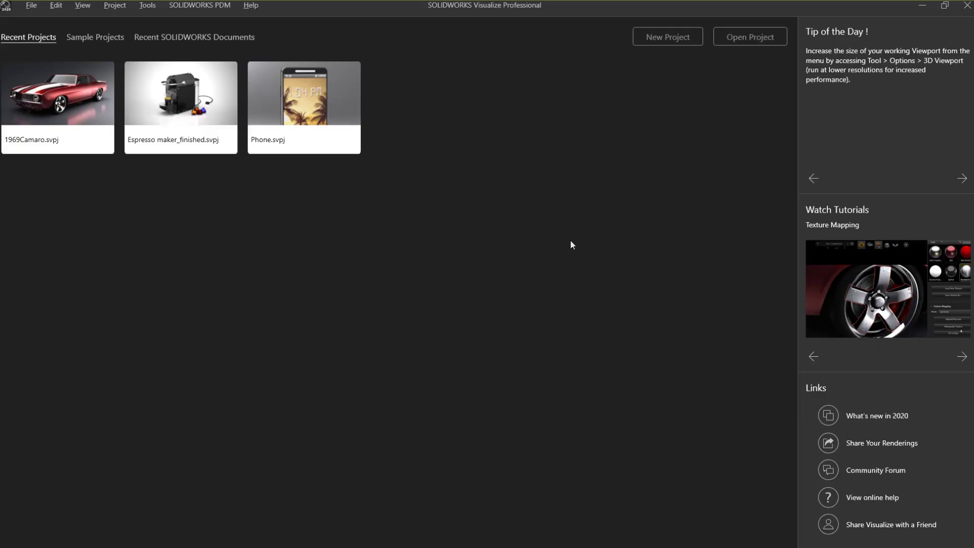
- Create a new SOLIDWORKS Visualize project and import the table assembly with part grouping by Appearance
click(670, 43)
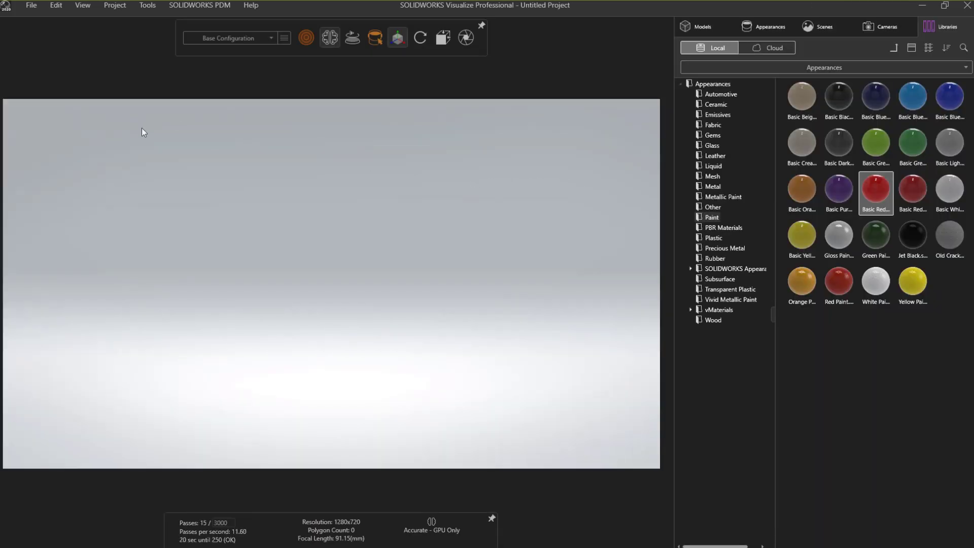
click(31, 5)
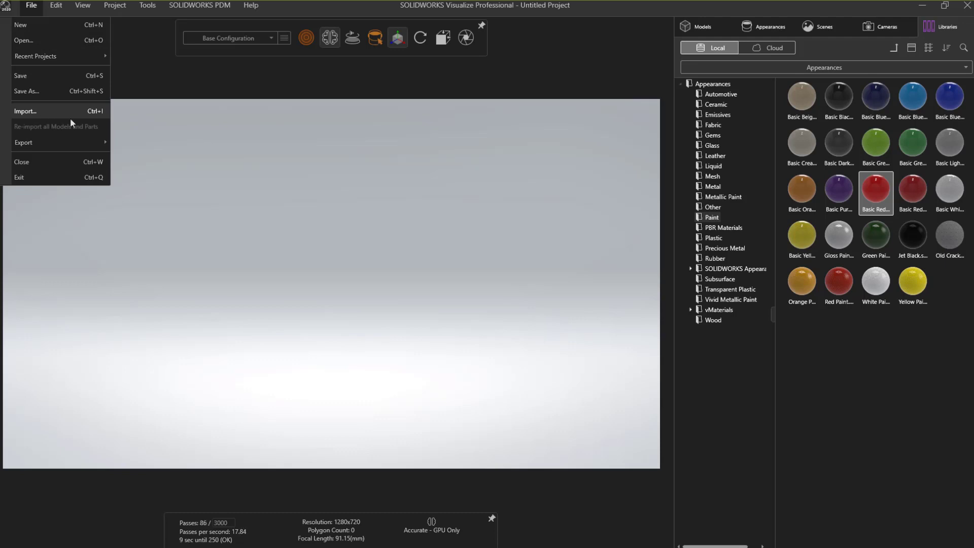
click(57, 112)
click(292, 107)
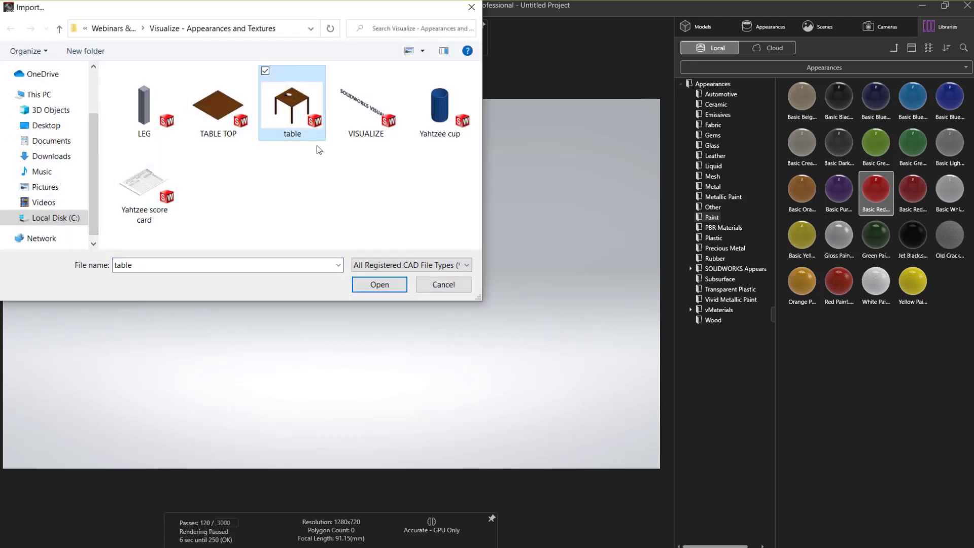
click(380, 284)
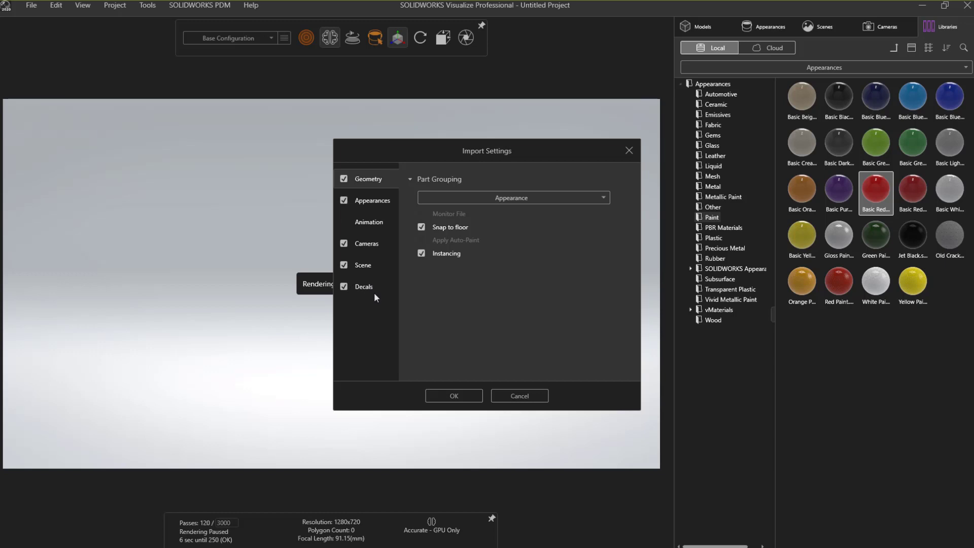
click(448, 394)
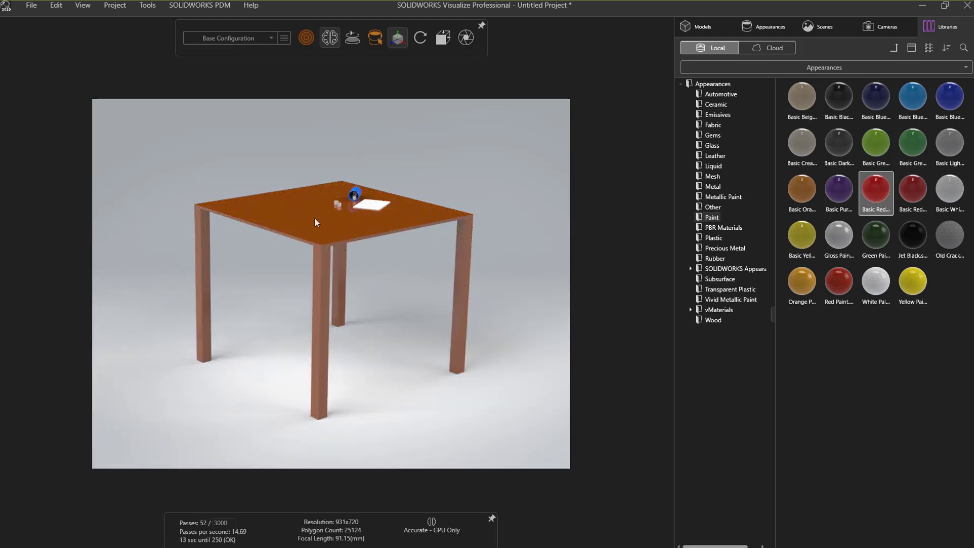
- Add a new camera to the project
click(860, 32)
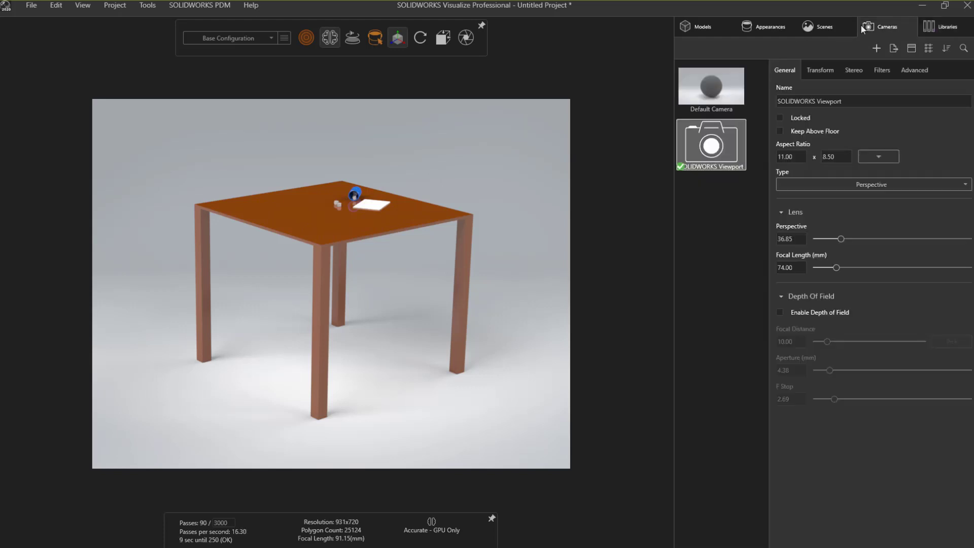
click(875, 48)
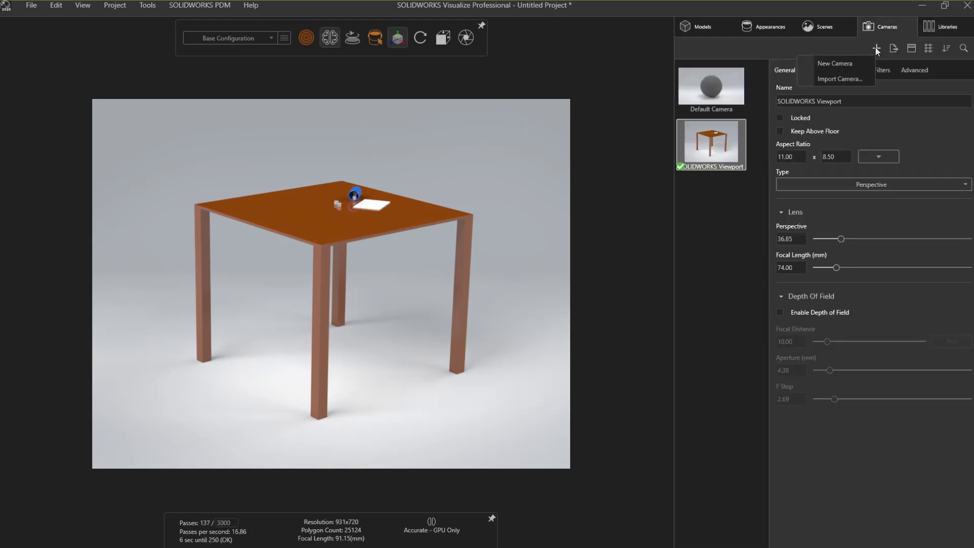
click(834, 63)
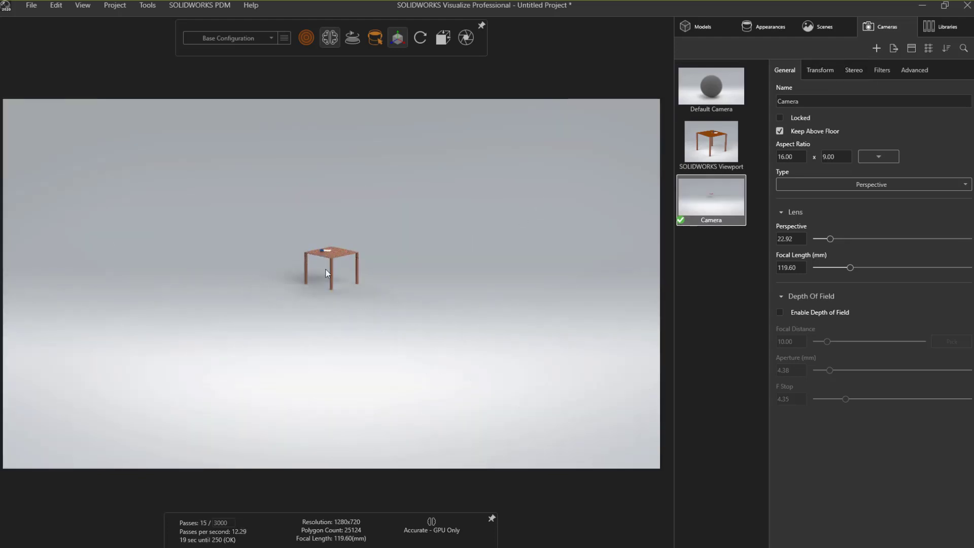
- Frame the new camera closely on the cup, dice and Yahtzee score card on the tabletop
scroll(327, 269, up, 1)
scroll(327, 269, up, 3)
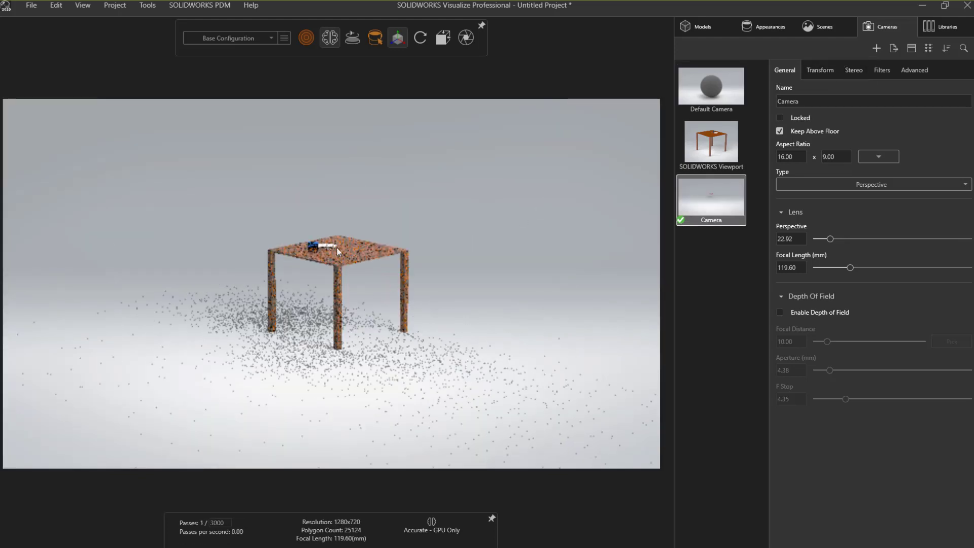
scroll(337, 248, up, 5)
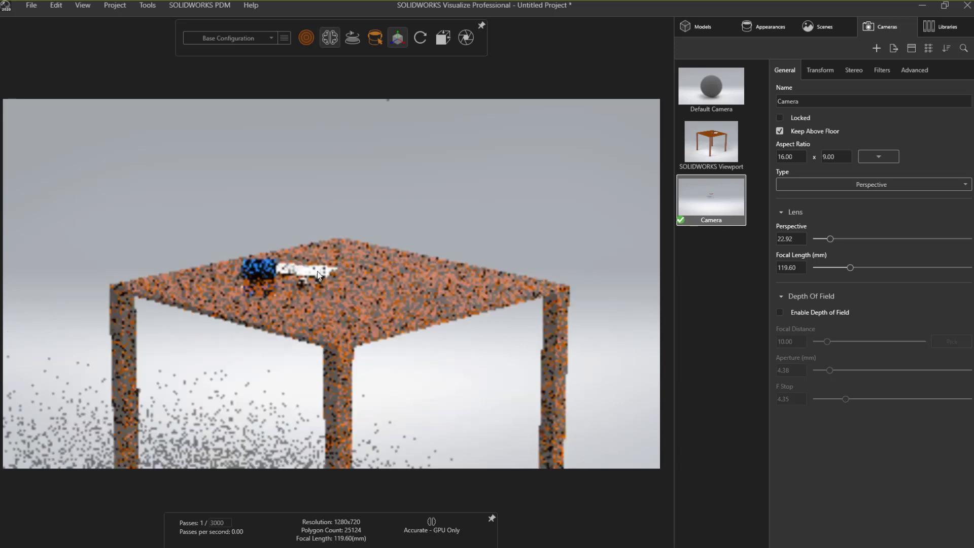
drag(305, 298, 187, 323)
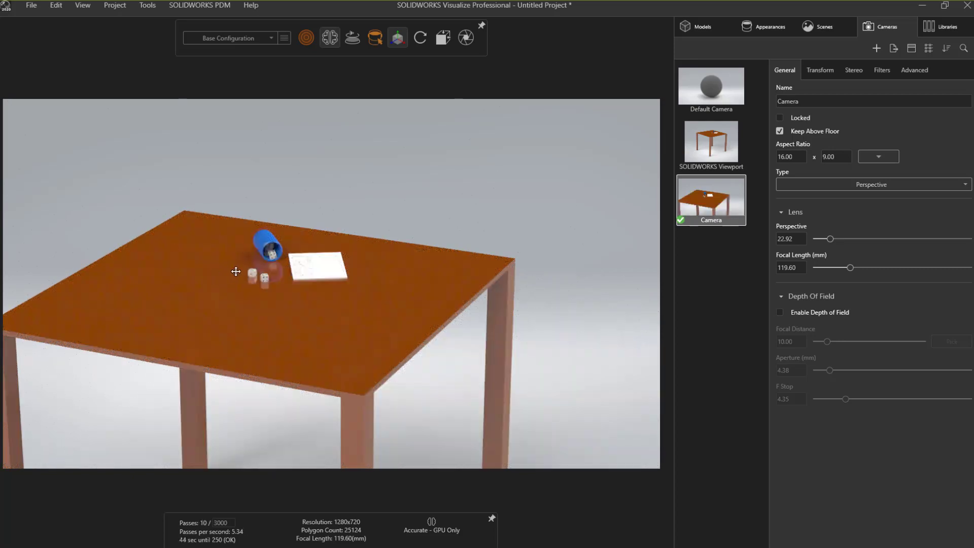
middle_drag(239, 269, 300, 274)
scroll(363, 275, up, 5)
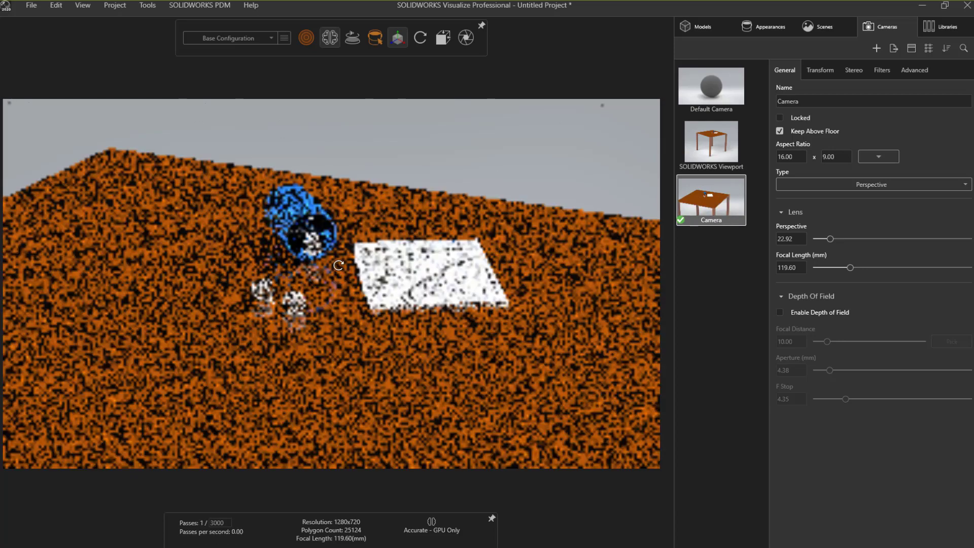
mouse_move(370, 276)
mouse_down()
mouse_move(330, 264)
mouse_move(328, 273)
mouse_move(356, 269)
mouse_move(375, 283)
mouse_up()
scroll(375, 284, up, 3)
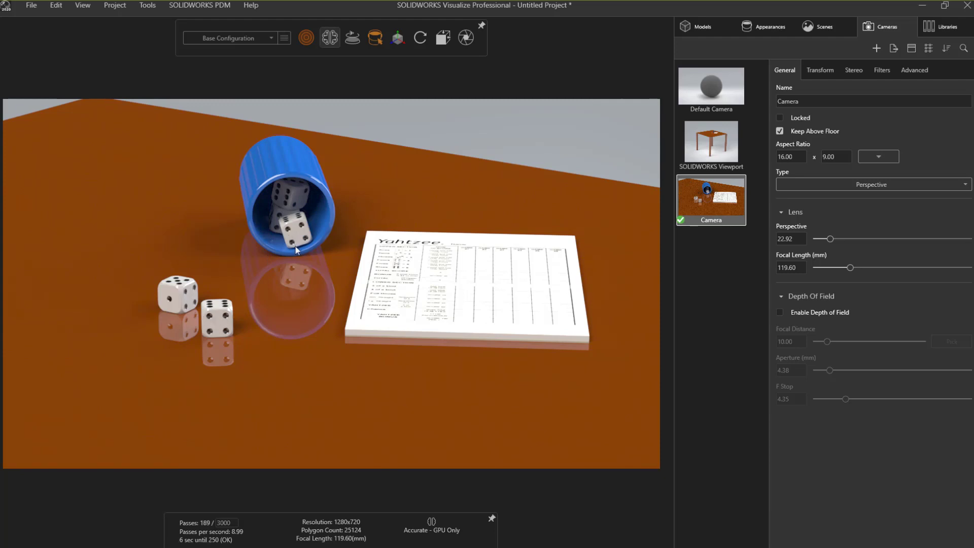
- Apply the bright Basic Red paint from the local appearance library to the dice
click(927, 28)
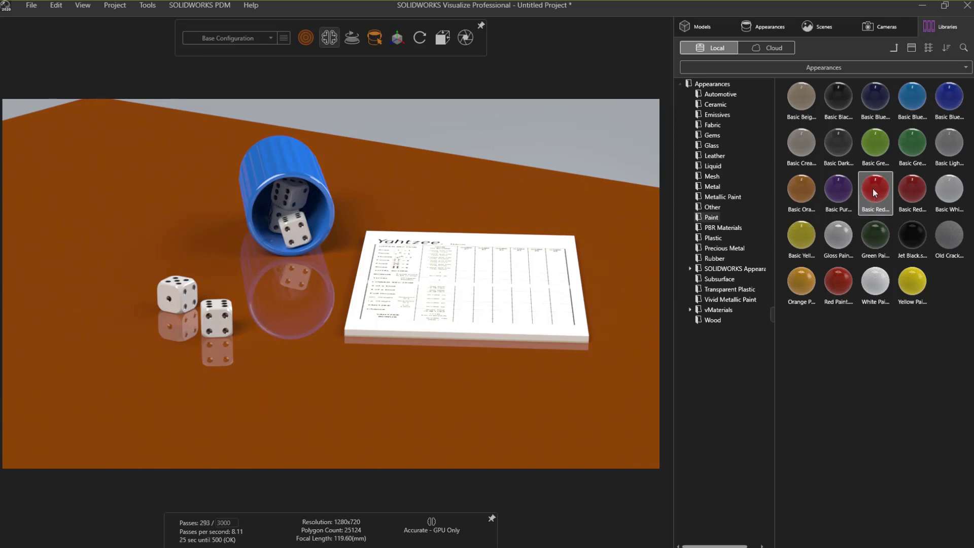
drag(874, 191, 215, 323)
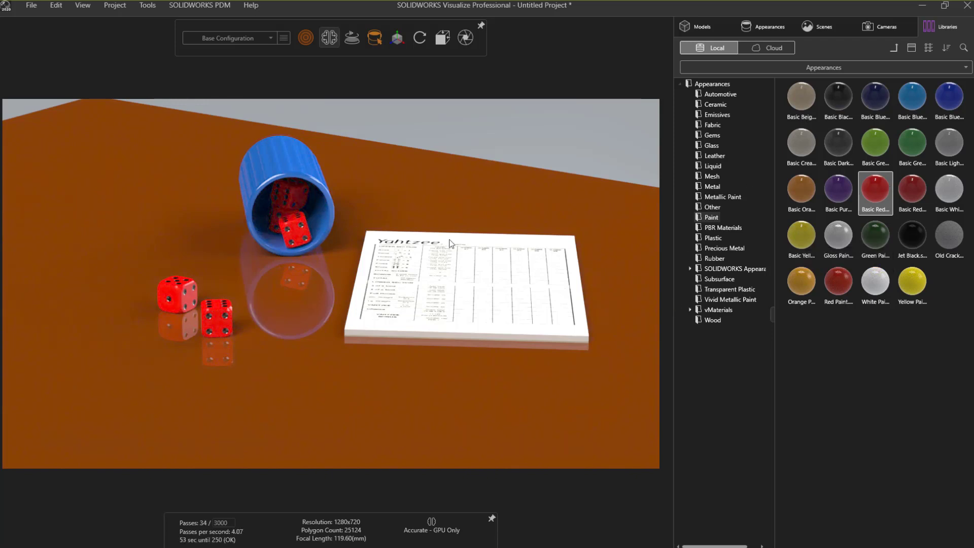
mouse_move(911, 234)
mouse_down()
mouse_move(885, 255)
mouse_move(408, 306)
mouse_move(223, 315)
mouse_move(852, 226)
mouse_up()
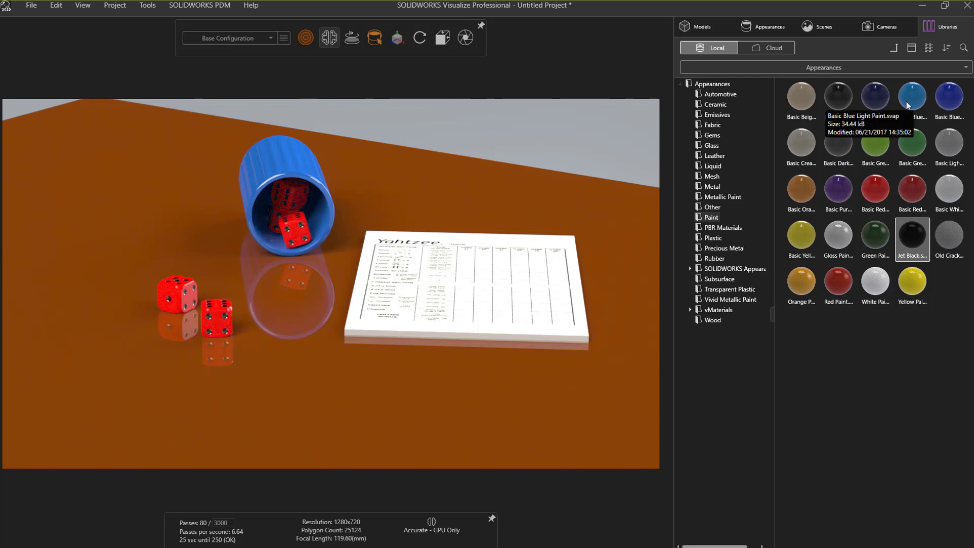
- Apply the Basic Blue paint to the Yahtzee cup and clear the selection
drag(948, 98, 312, 169)
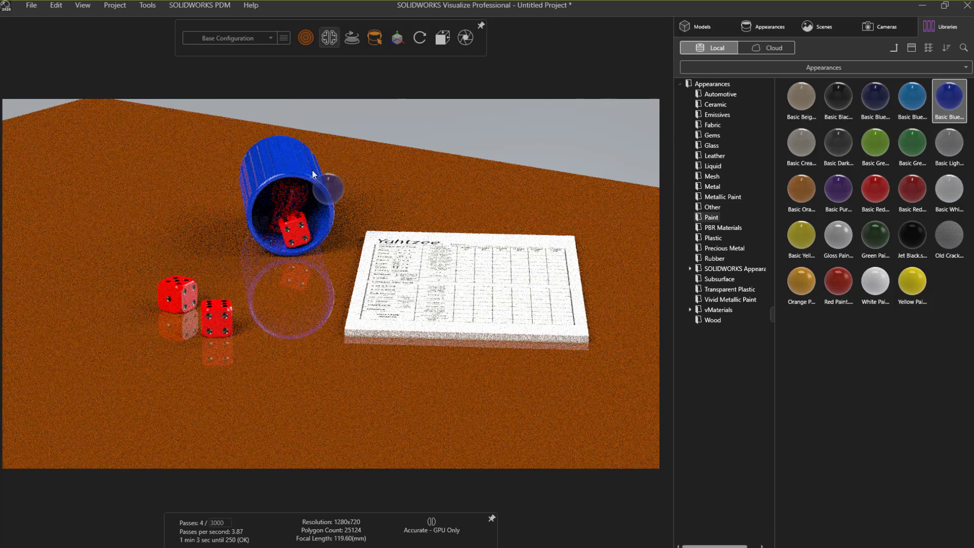
click(301, 169)
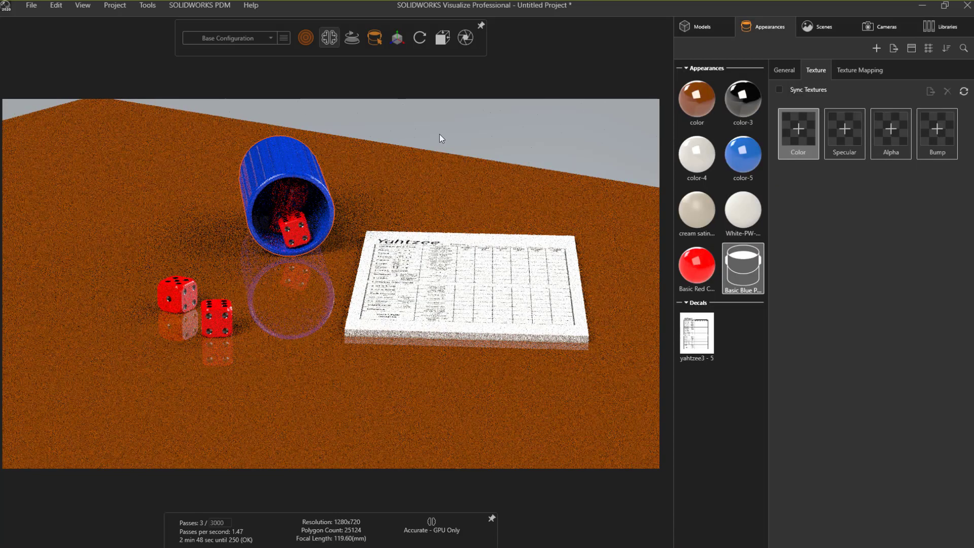
click(439, 133)
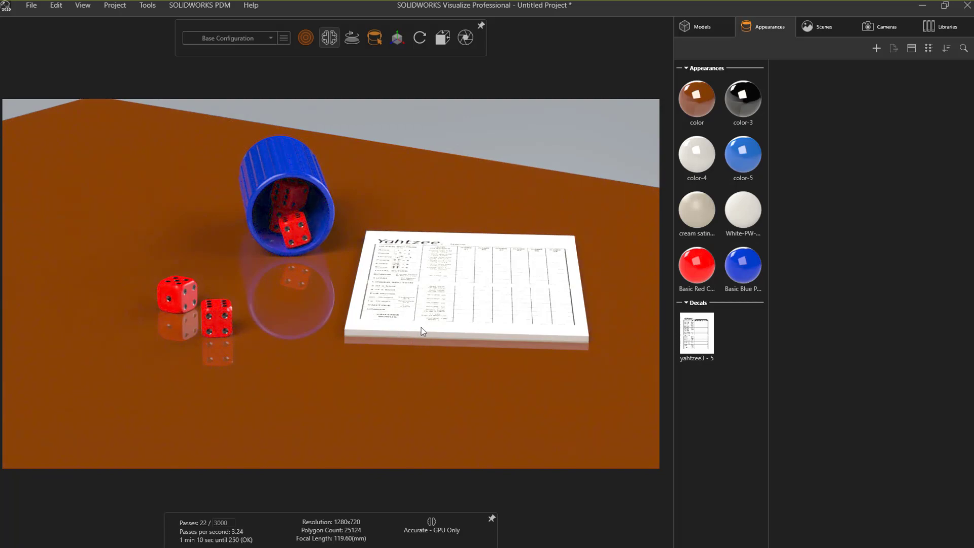
- Apply the Basic Wood appearance from the local wood library to the thin bottom layer of the score card
scroll(423, 325, up, 5)
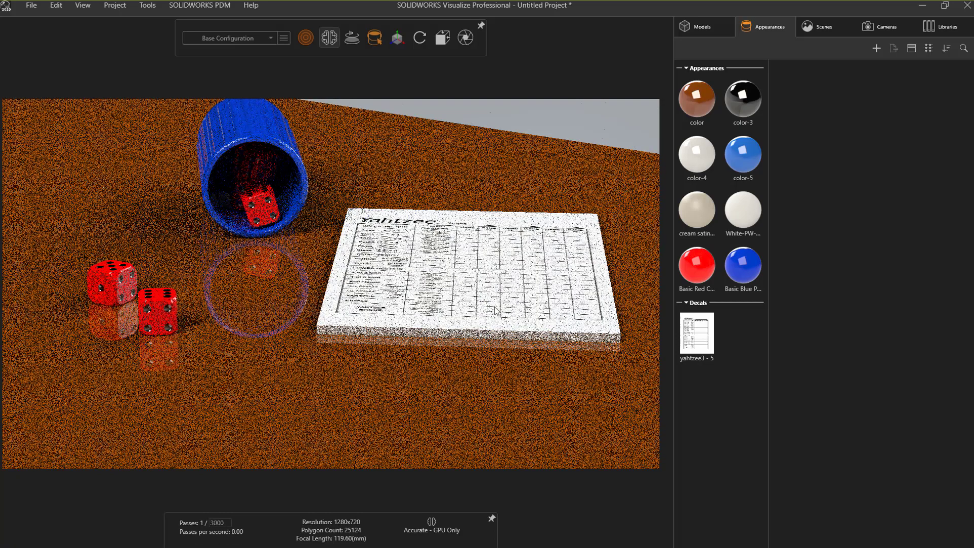
drag(495, 309, 497, 308)
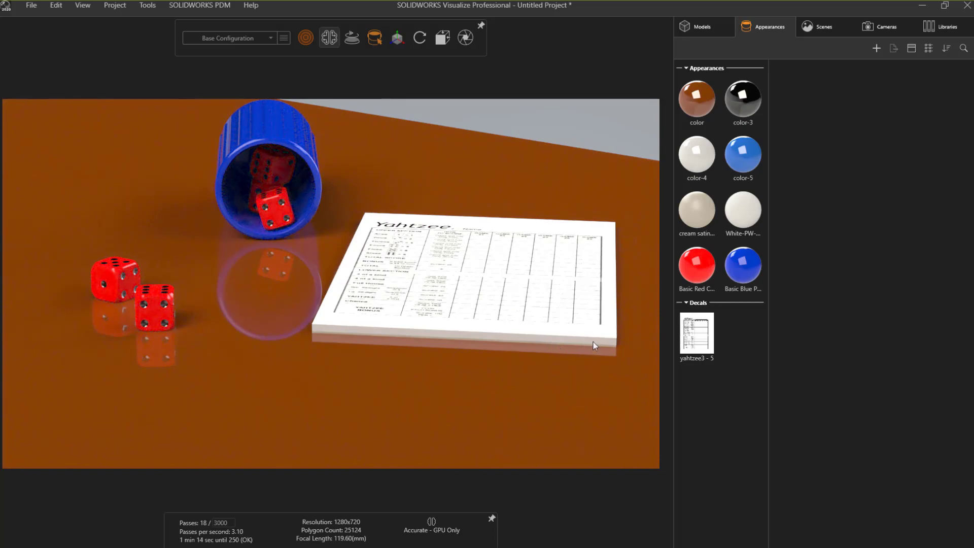
scroll(531, 330, up, 5)
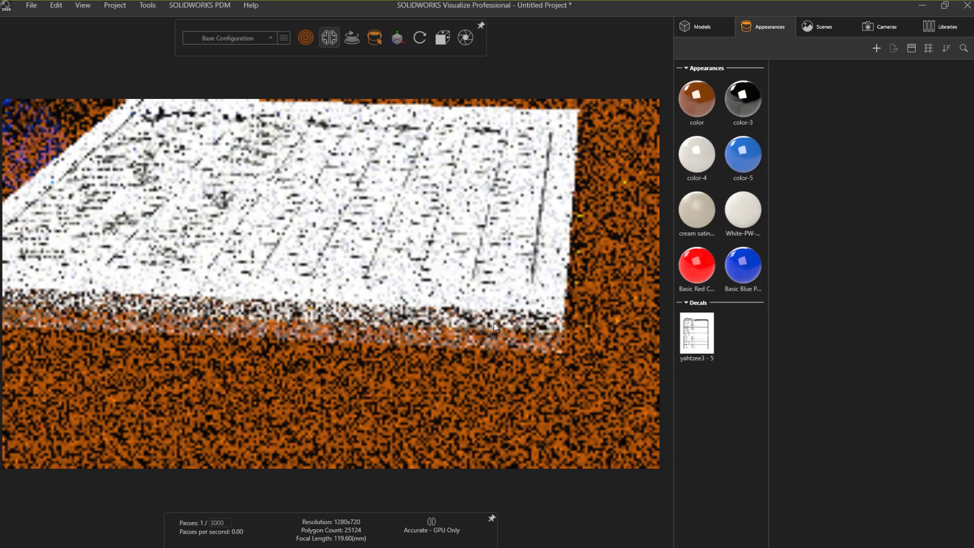
scroll(494, 323, up, 5)
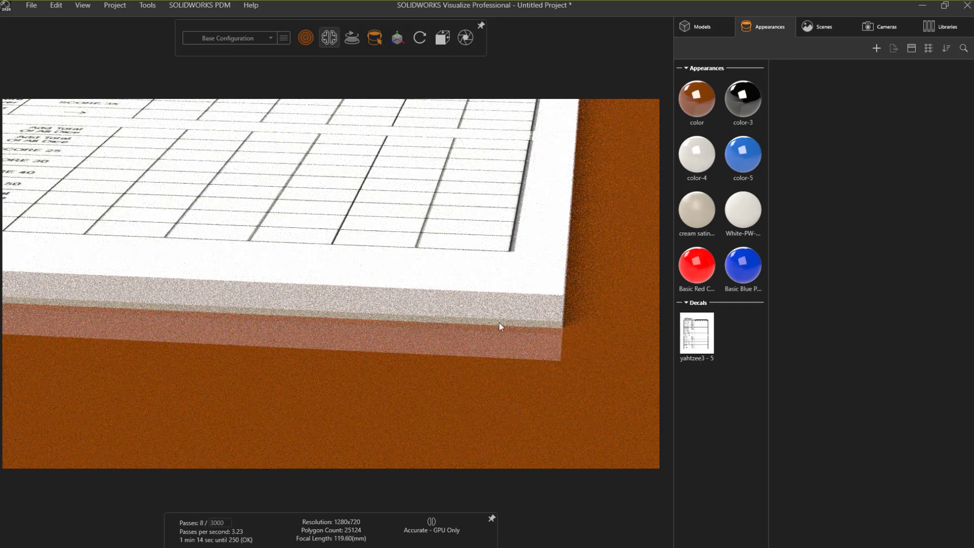
click(499, 323)
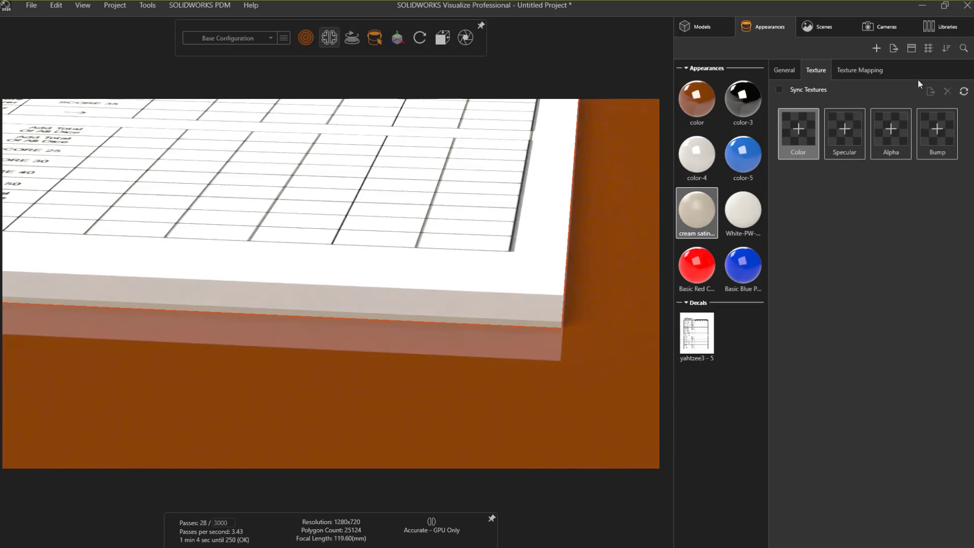
click(937, 30)
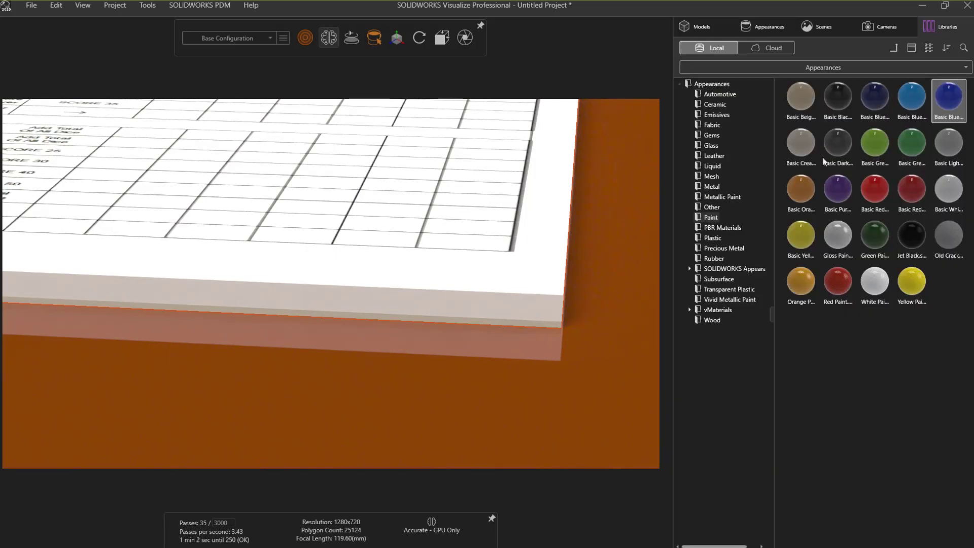
click(712, 321)
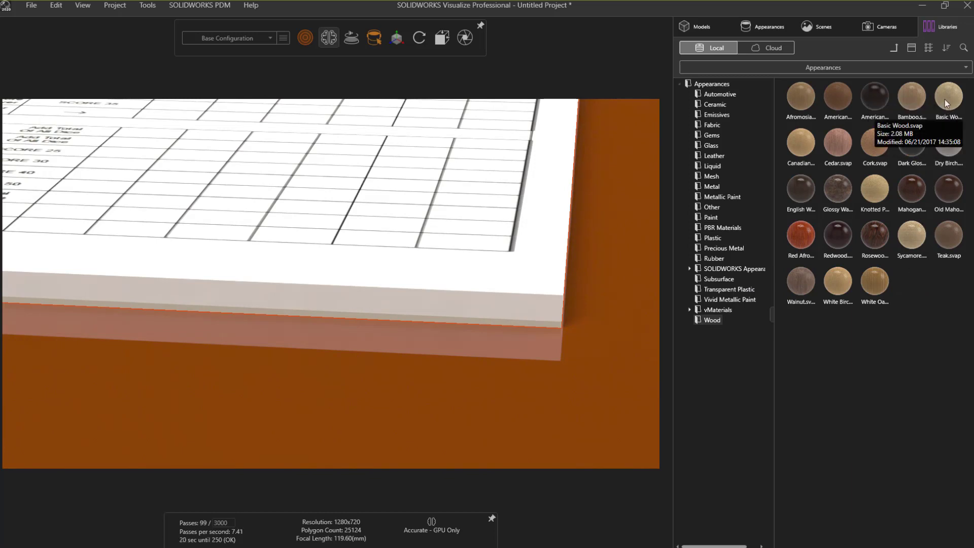
drag(944, 99, 551, 324)
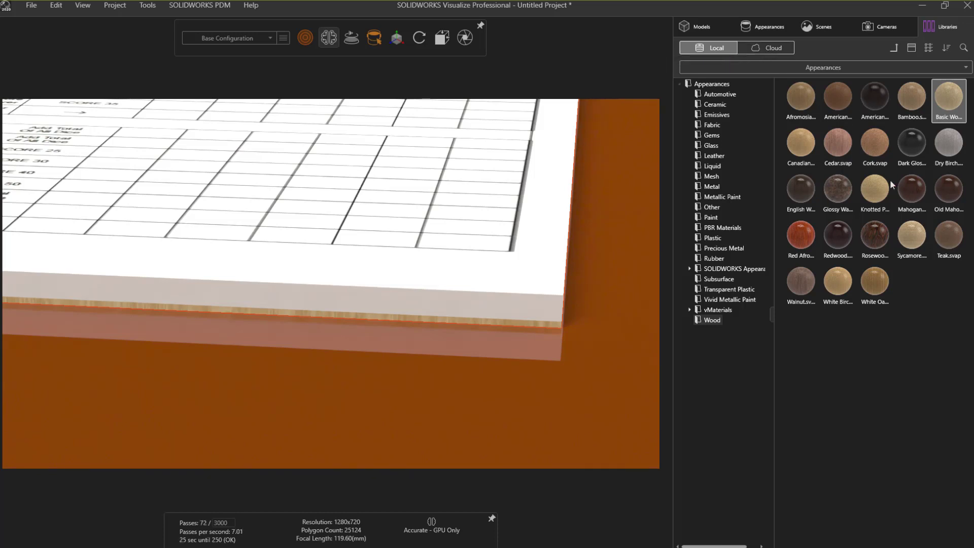
- Look through the wood appearances in the cloud library and return to the local wood library
click(771, 49)
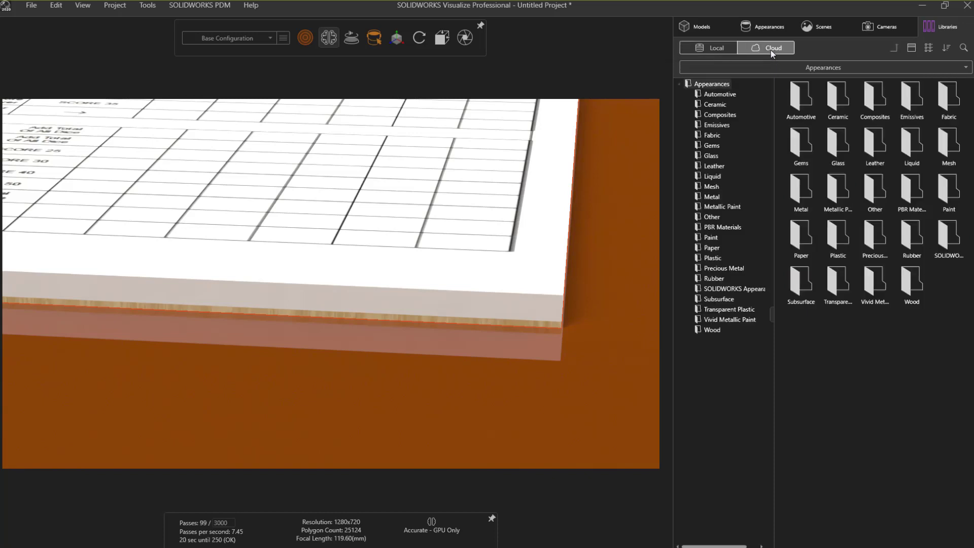
click(712, 330)
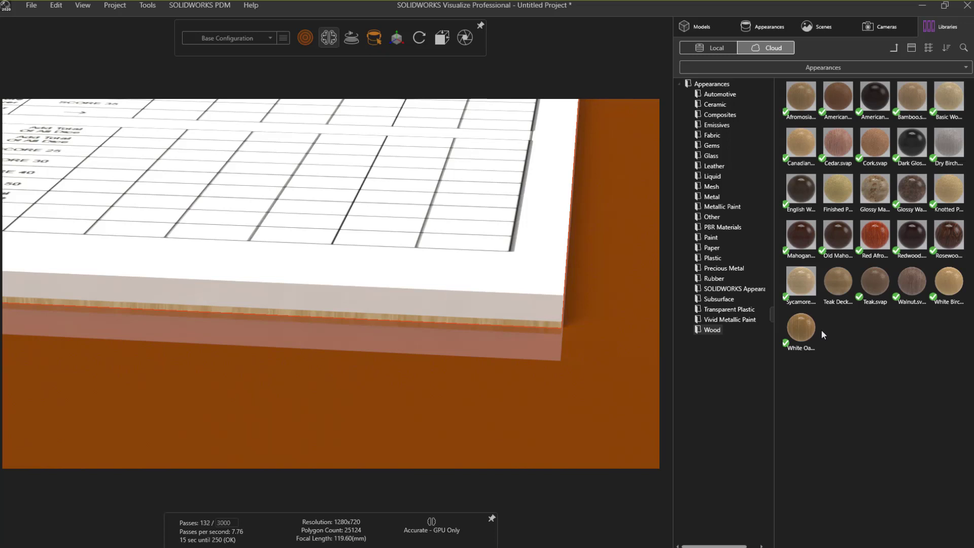
mouse_move(835, 198)
click(717, 51)
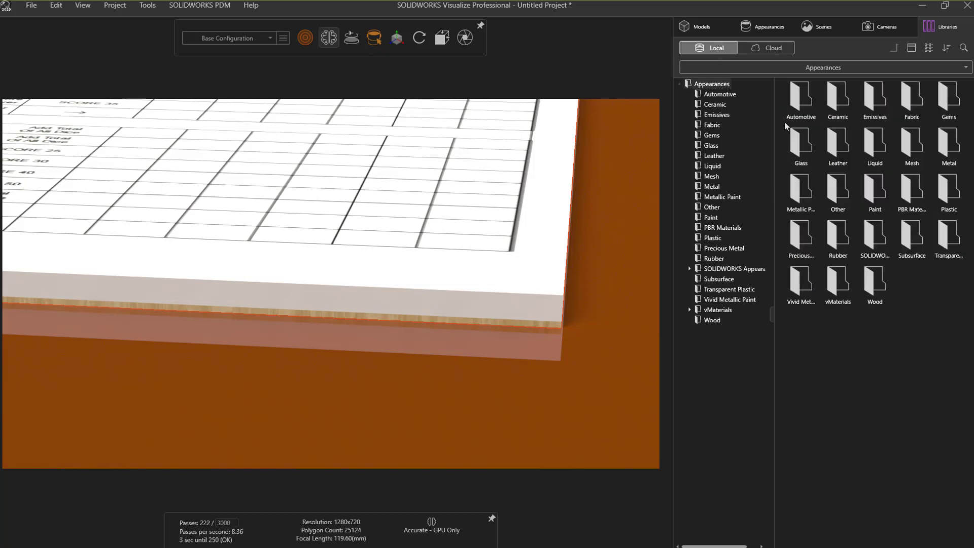
click(714, 320)
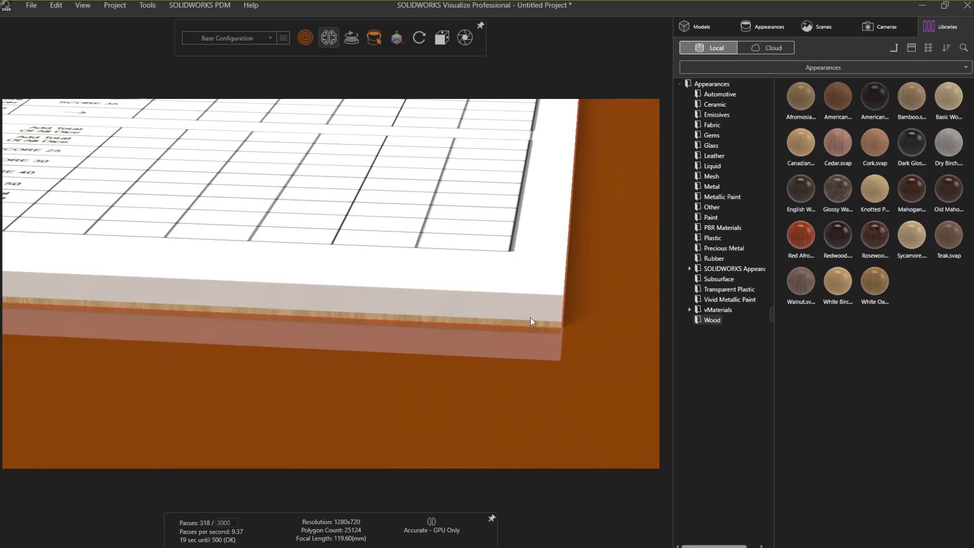
- Set the color texture rotation of the score card's Basic Wood appearance to 90
click(505, 322)
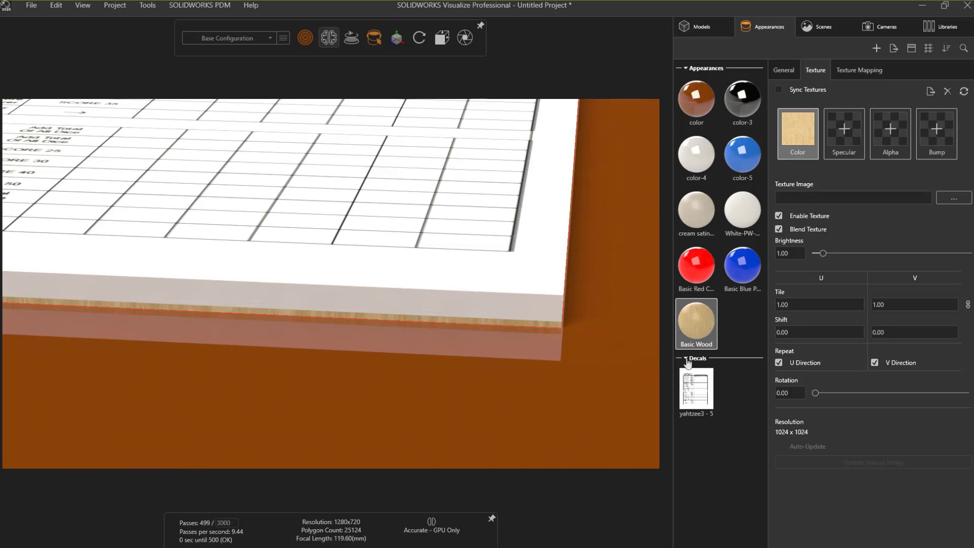
double_click(783, 392)
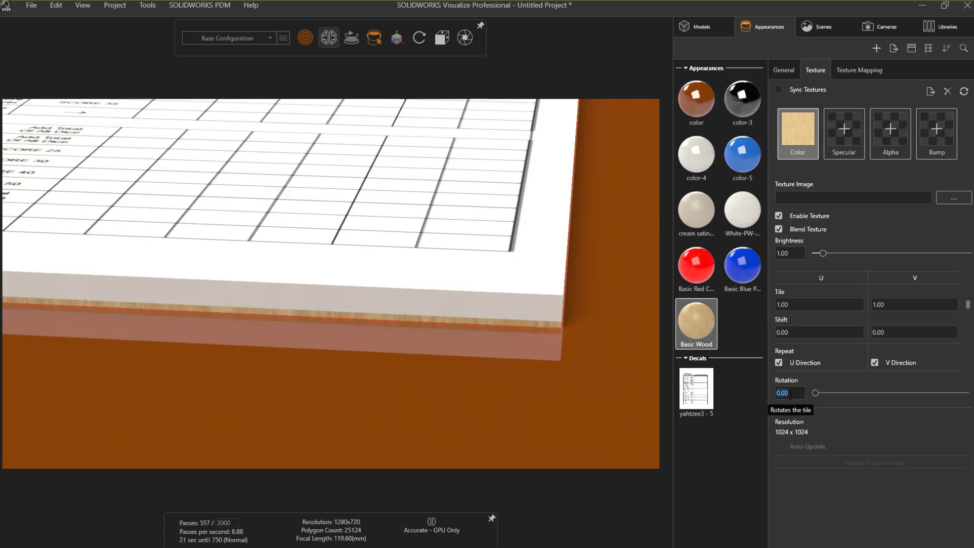
text(90)
key(Return)
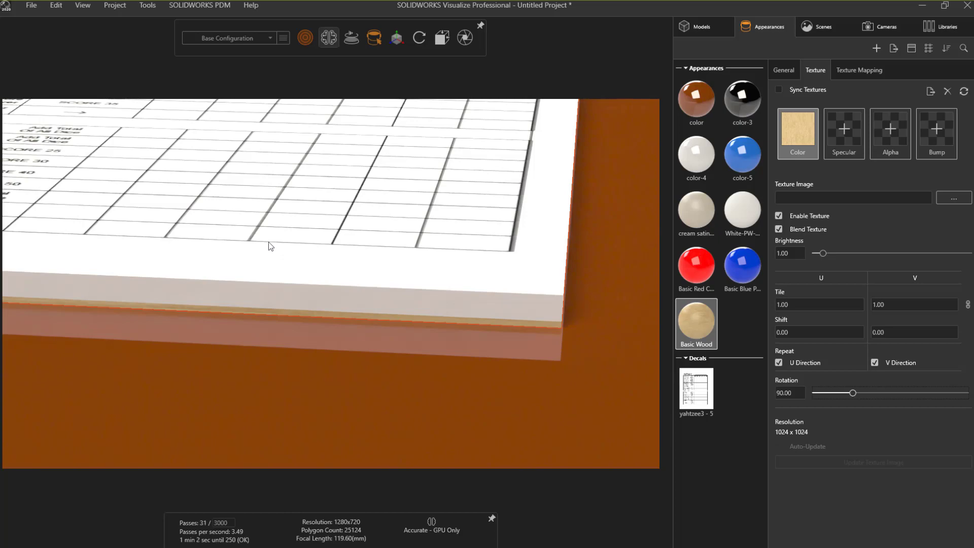
- Reframe the view from the score card's lower edge to show the whole card, the cup and the dice on the table
drag(269, 241, 211, 236)
scroll(210, 236, down, 2)
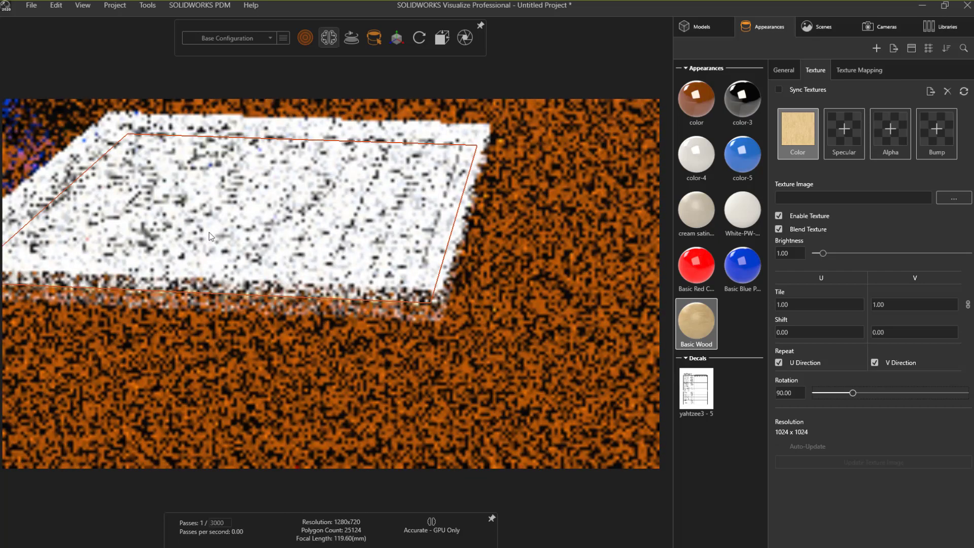
scroll(210, 235, down, 2)
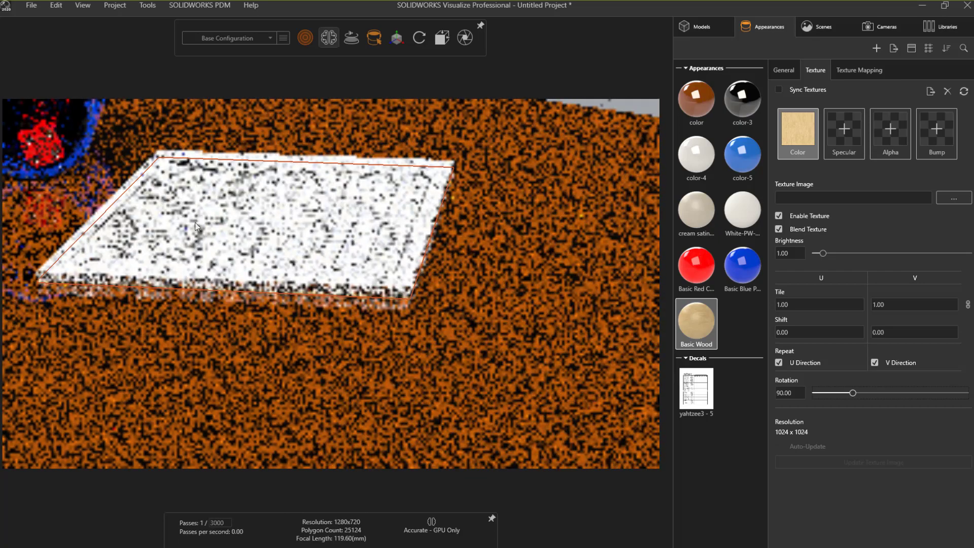
scroll(90, 219, down, 3)
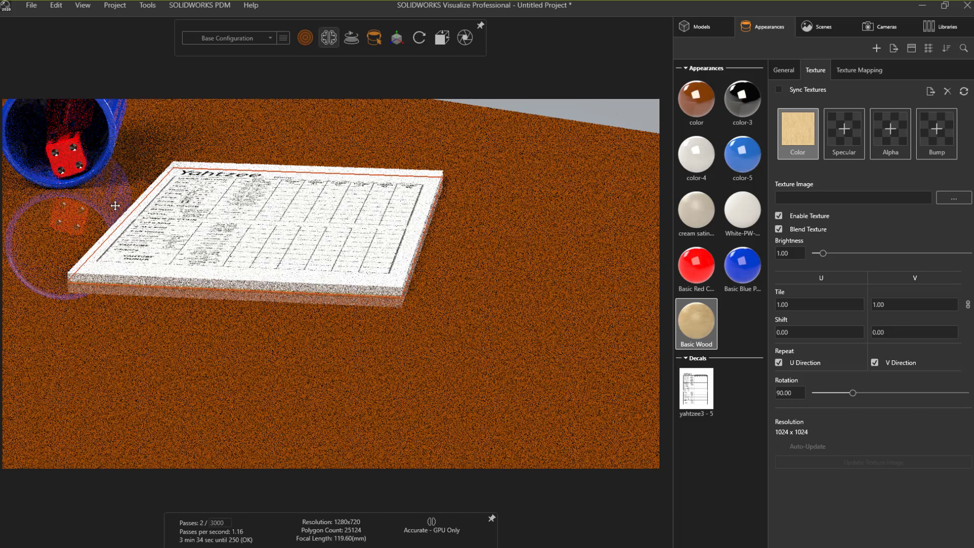
scroll(126, 206, up, 2)
drag(157, 223, 158, 221)
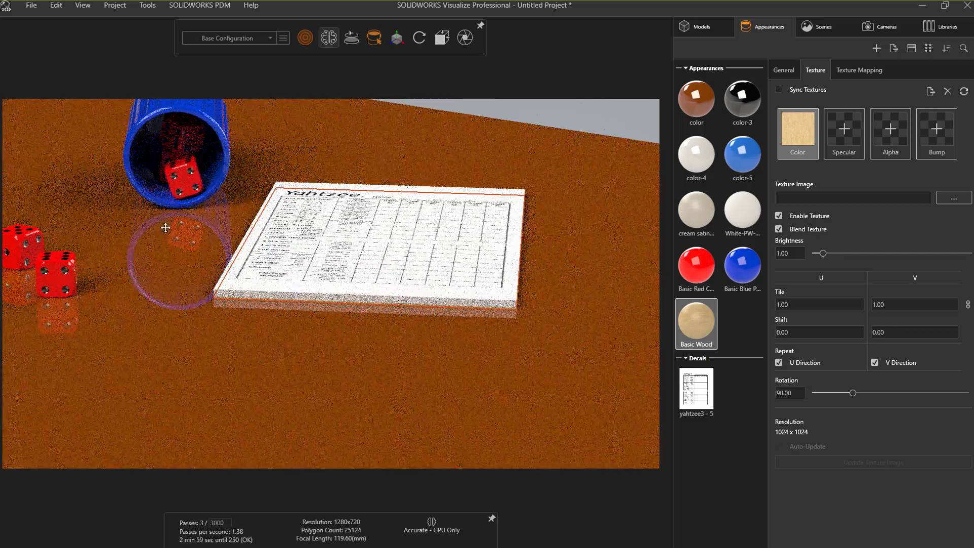
middle_drag(162, 219, 243, 256)
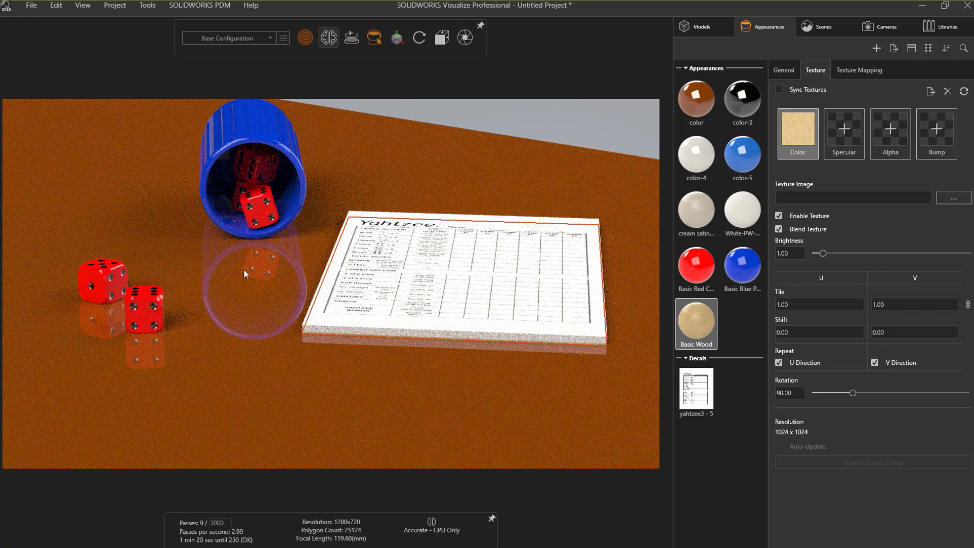
mouse_move(241, 273)
mouse_down()
mouse_move(248, 267)
mouse_move(252, 276)
mouse_up()
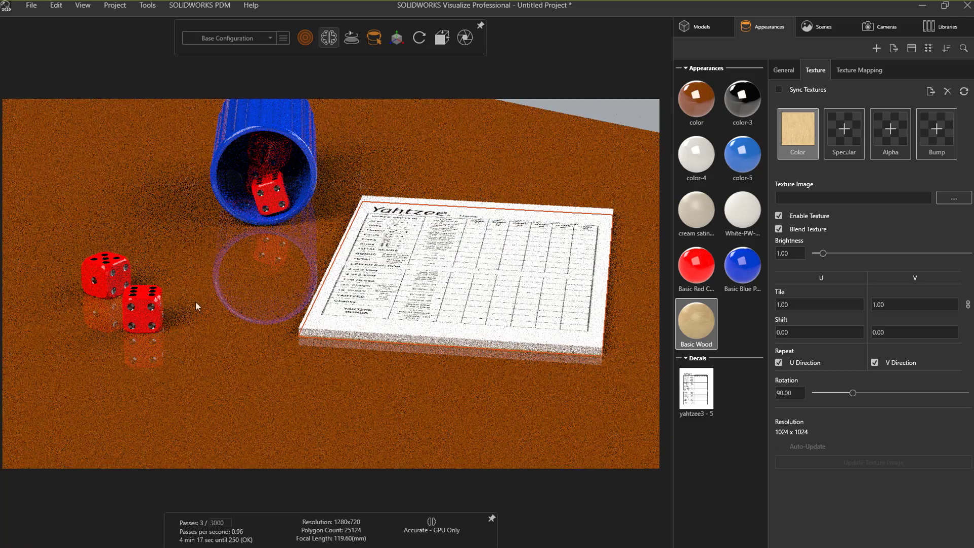
- Try the White Oak and English Walnut appearances from the local wood library on the table top
click(201, 321)
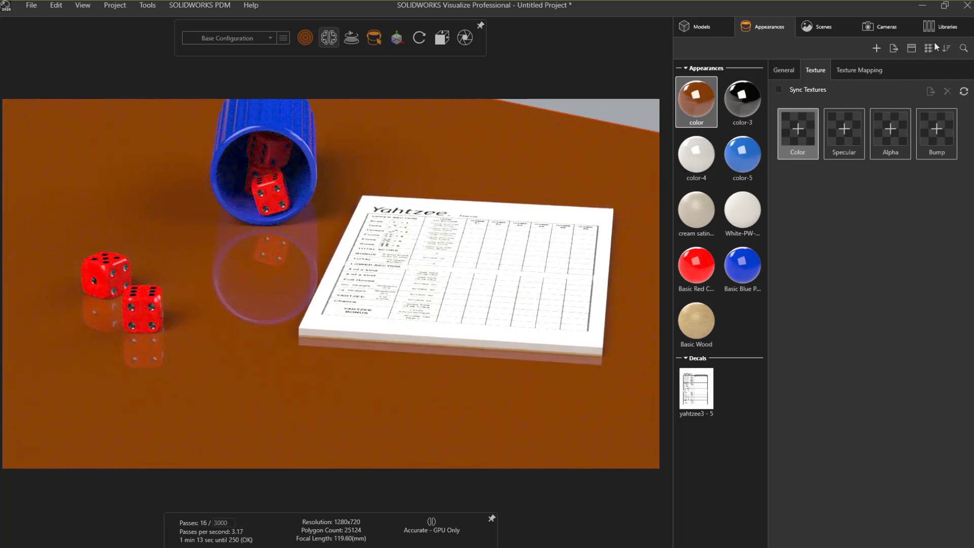
click(939, 29)
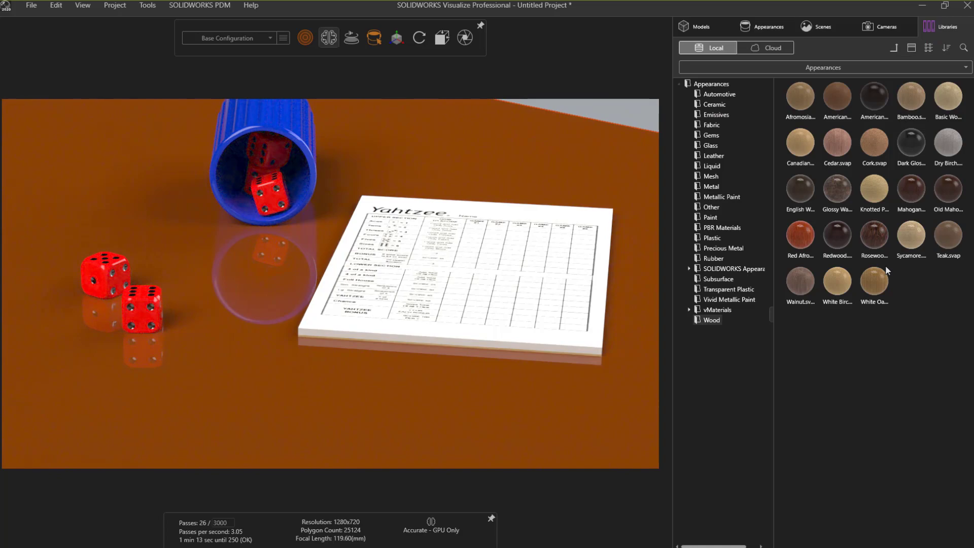
click(879, 281)
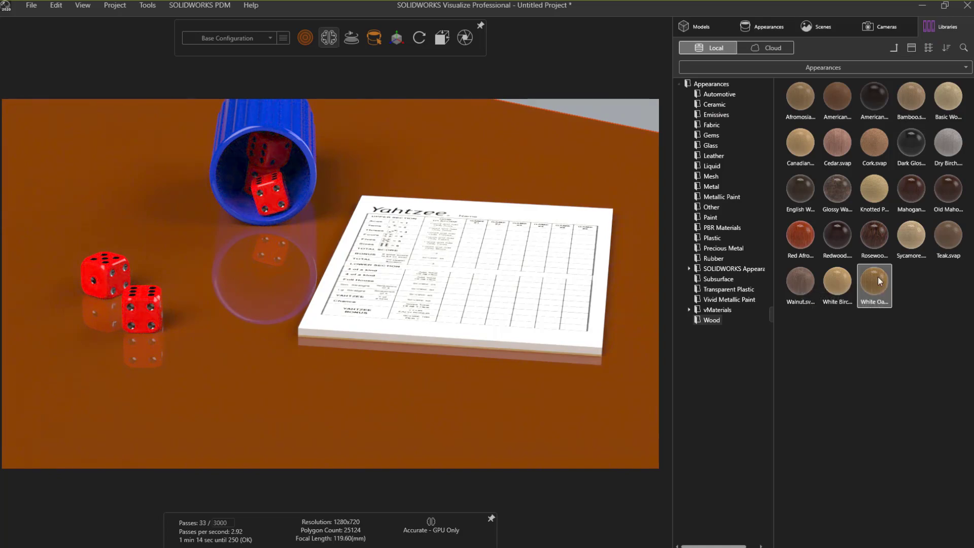
drag(878, 281, 465, 409)
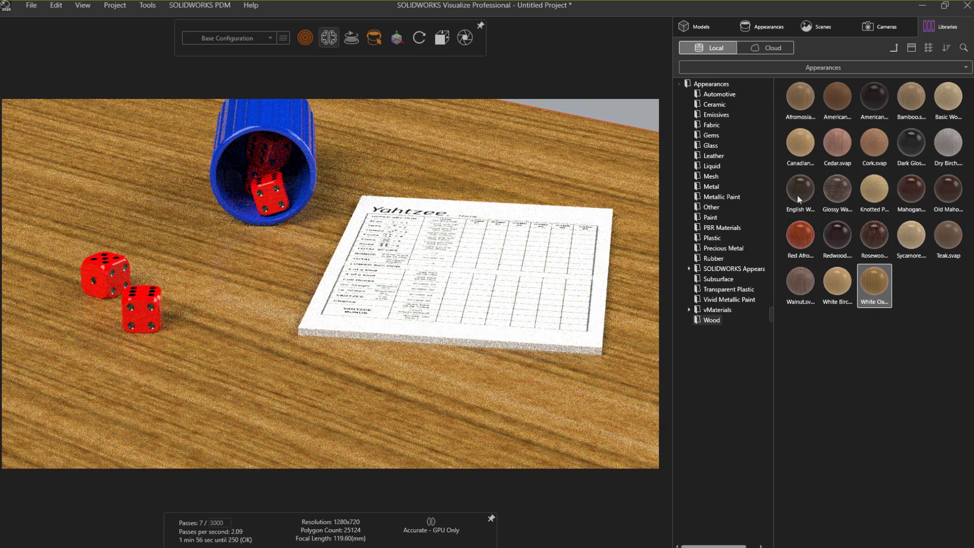
drag(799, 194, 508, 376)
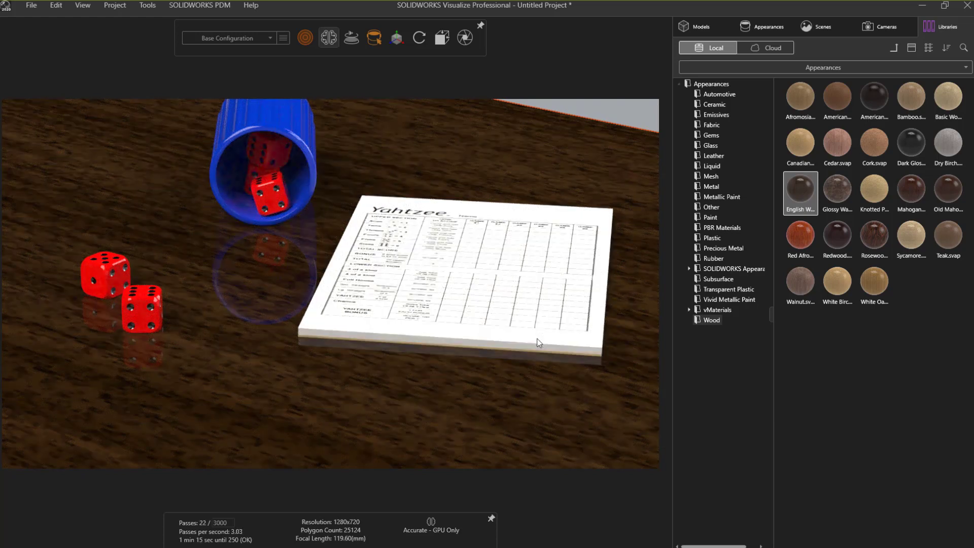
- Import WoodFlooringMerbauBrickBondNatural001_COL_8K from the downloaded texture set's REGULAR 8K folder as the brown "color" appearance's color texture
click(756, 23)
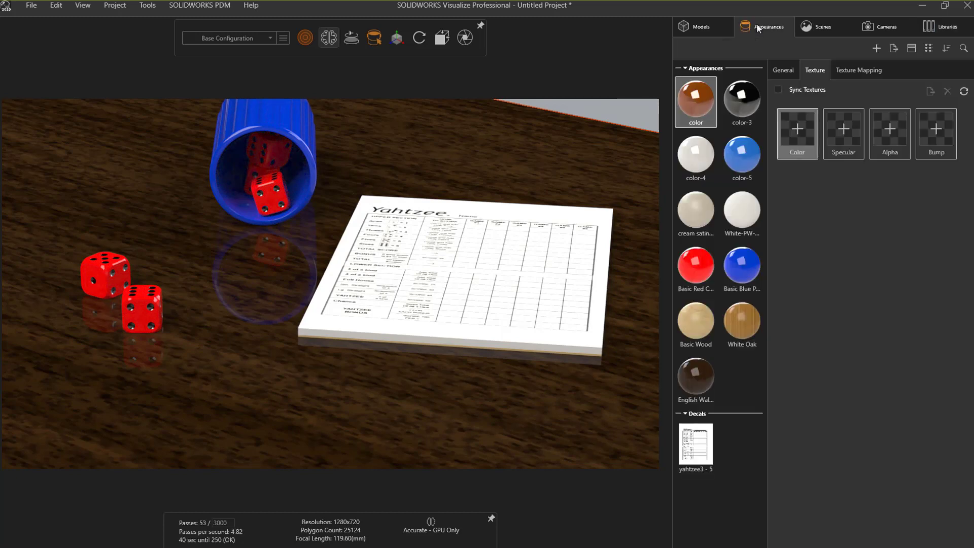
click(798, 133)
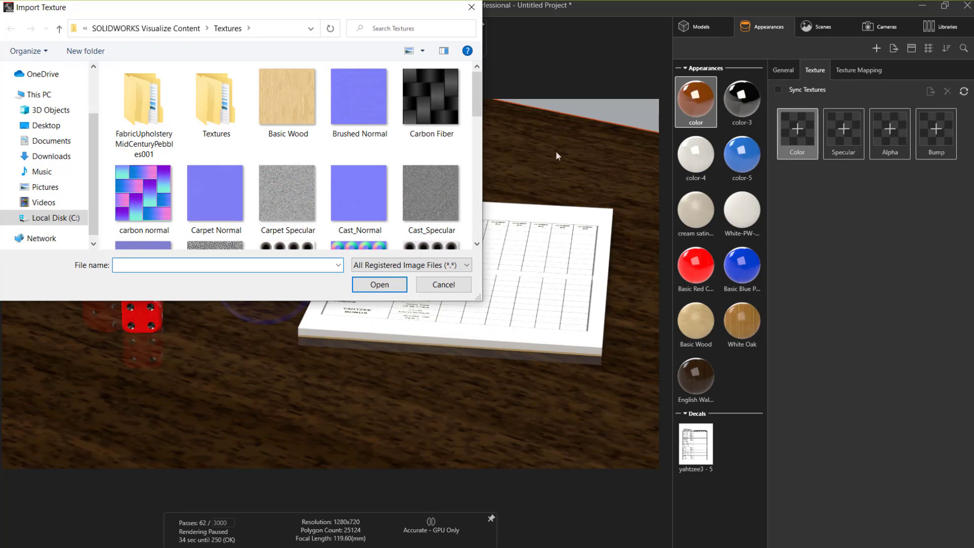
click(55, 158)
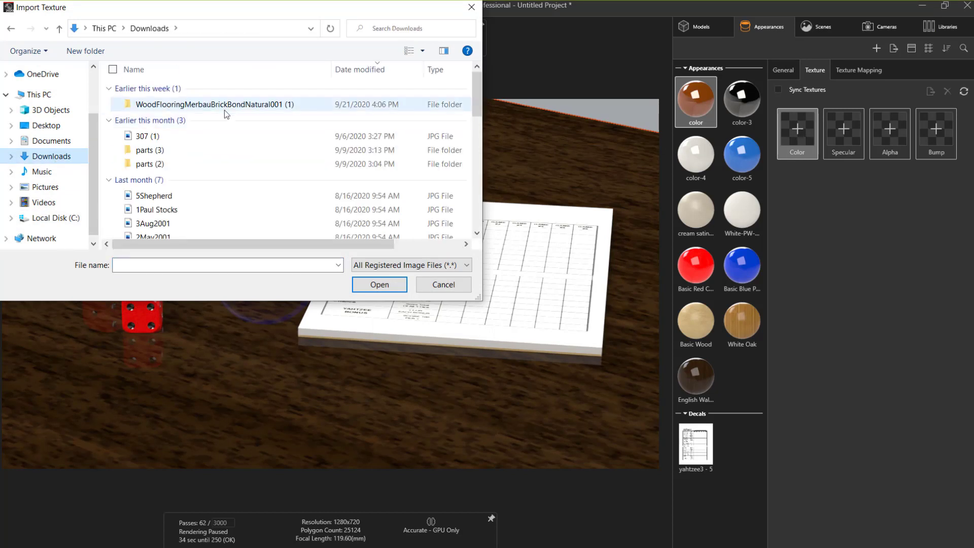
double_click(226, 105)
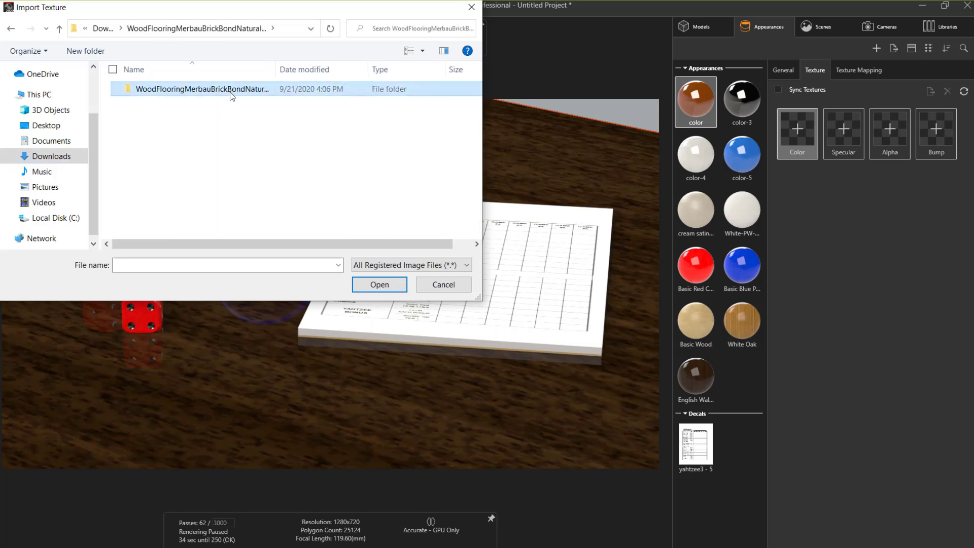
double_click(229, 91)
double_click(220, 101)
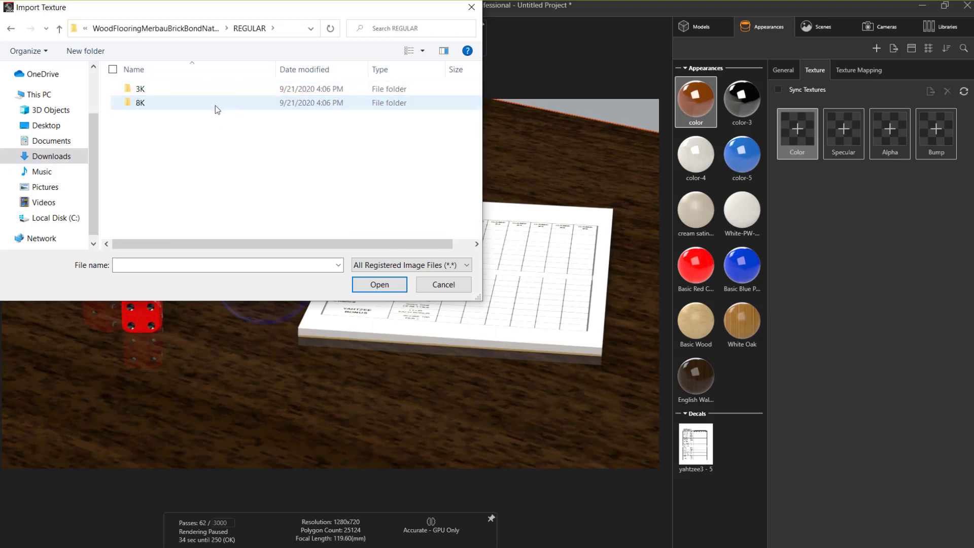
double_click(215, 105)
click(356, 101)
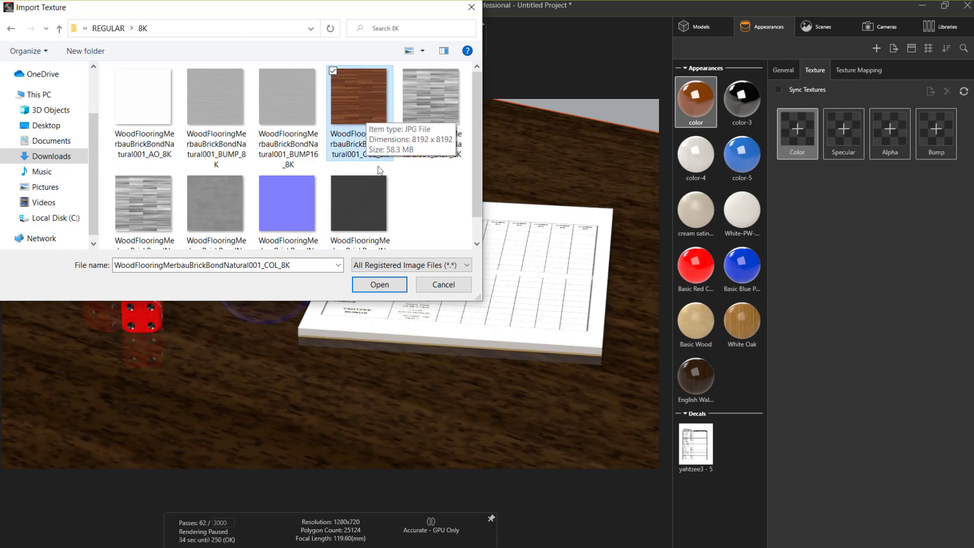
click(387, 287)
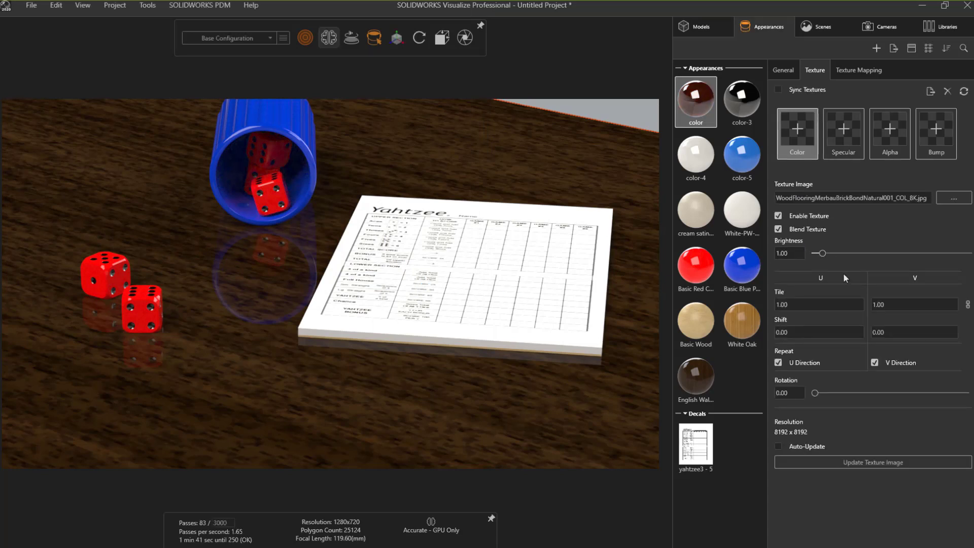
- Rename the "color" appearance to "Brick bond" and review the available appearance types, keeping Plastic
click(783, 72)
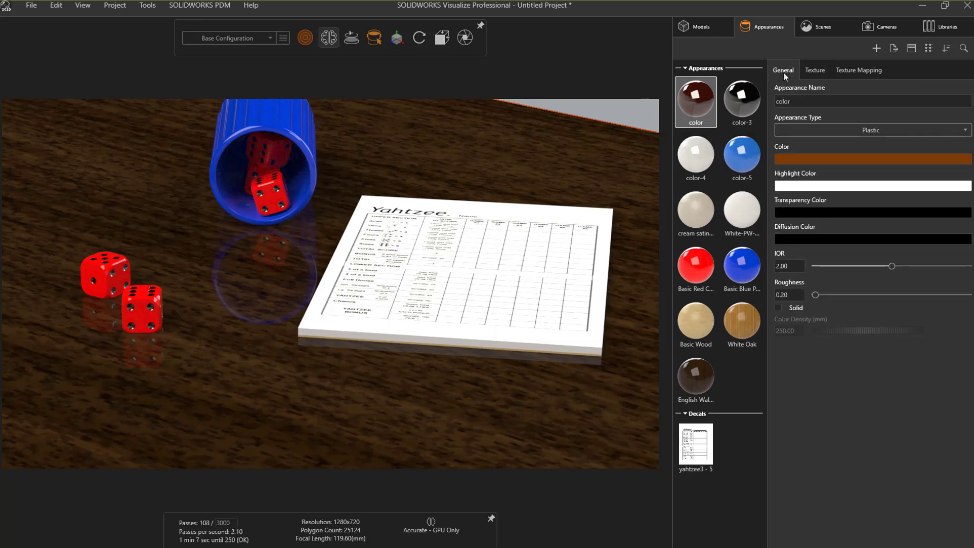
click(798, 101)
key(BackSpace)
key(BackSpace)
key(BackSpace)
key(BackSpace)
key(BackSpace)
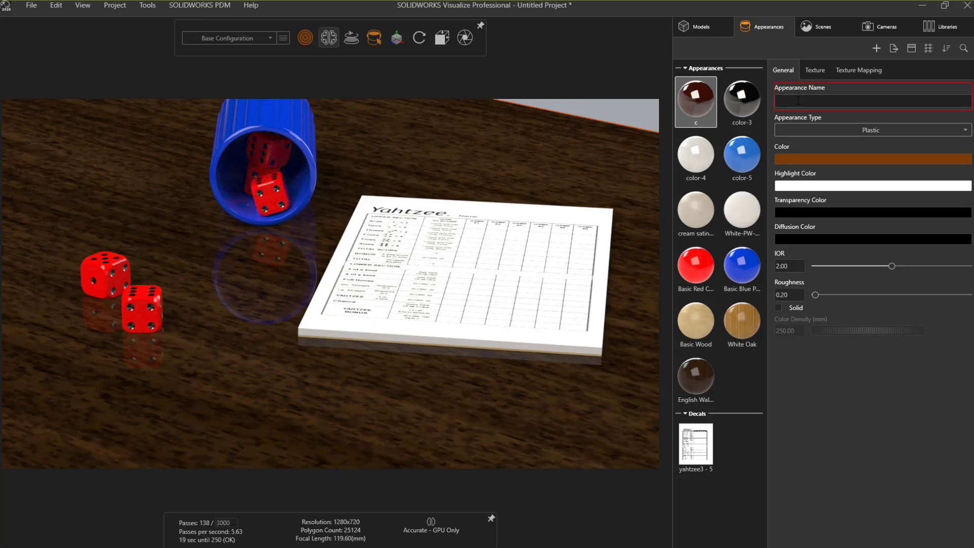
text(Brick bond)
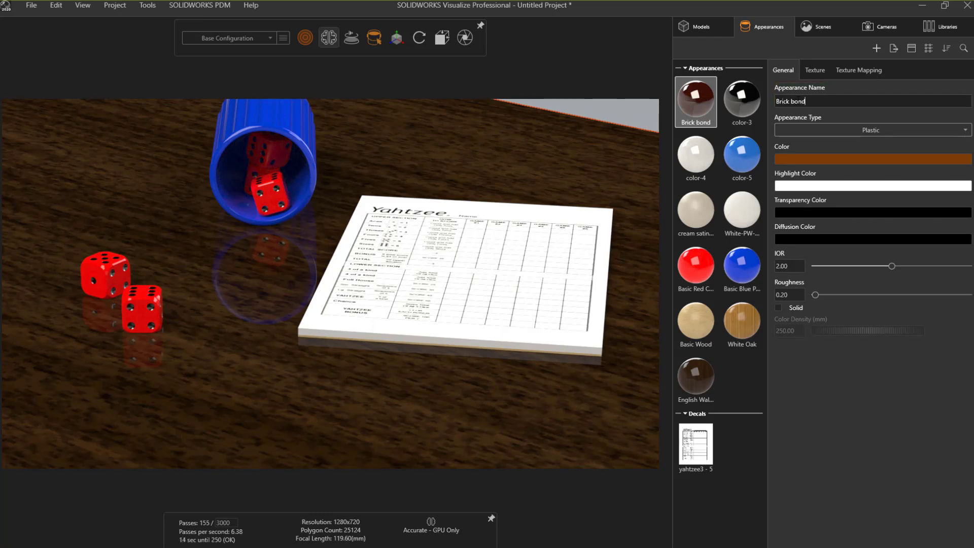
key(Tab)
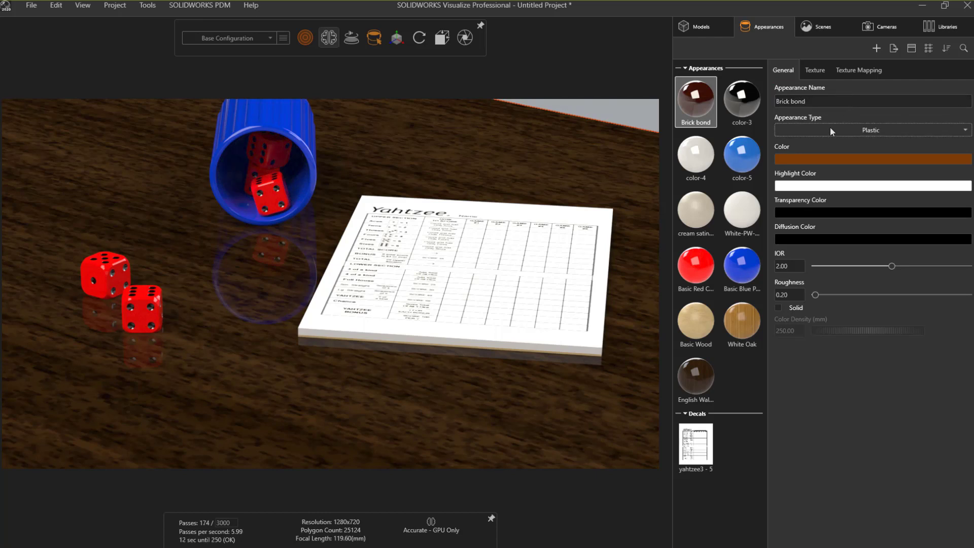
click(857, 130)
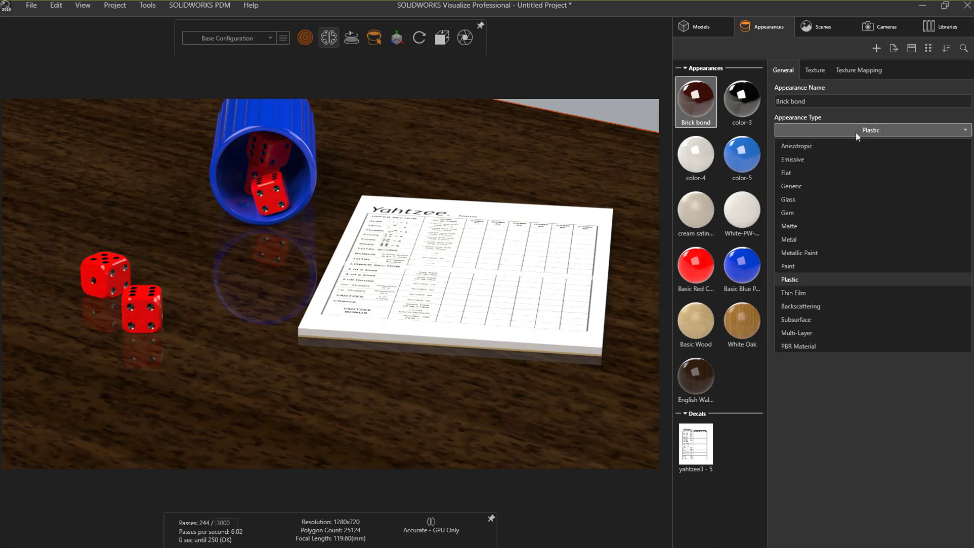
click(855, 132)
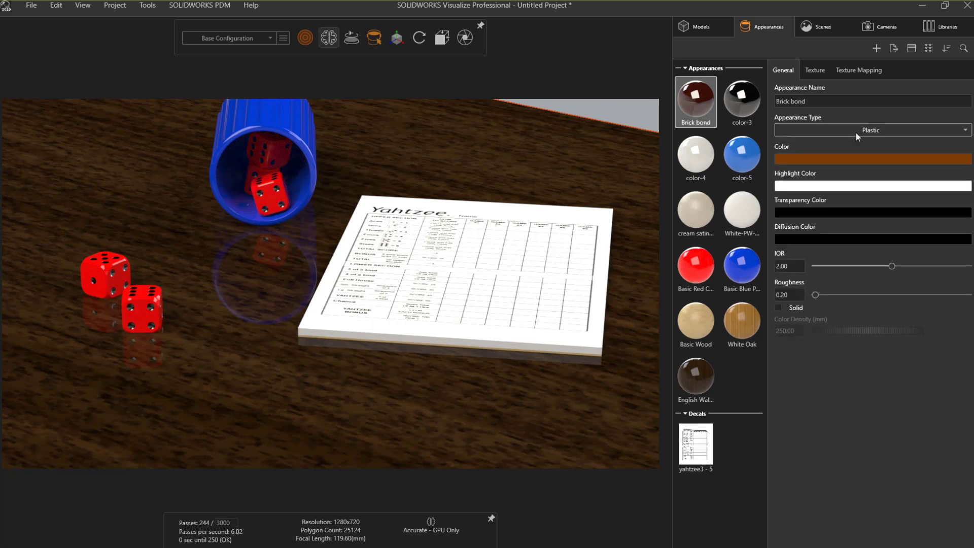
- Apply the Brick bond appearance to the table top and import WoodFlooringMerbauBrickBondNatural001_NRM_8K as its bump texture
click(816, 72)
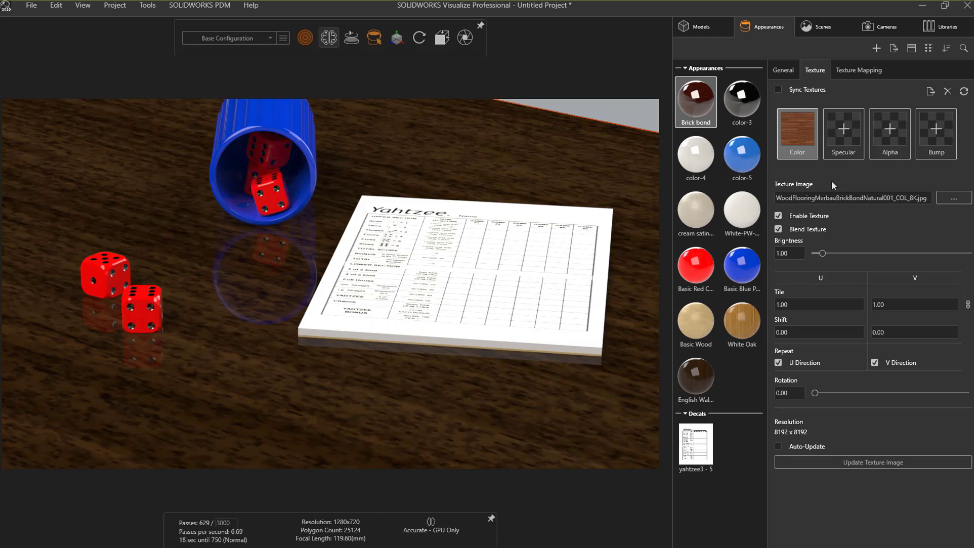
drag(696, 101, 539, 151)
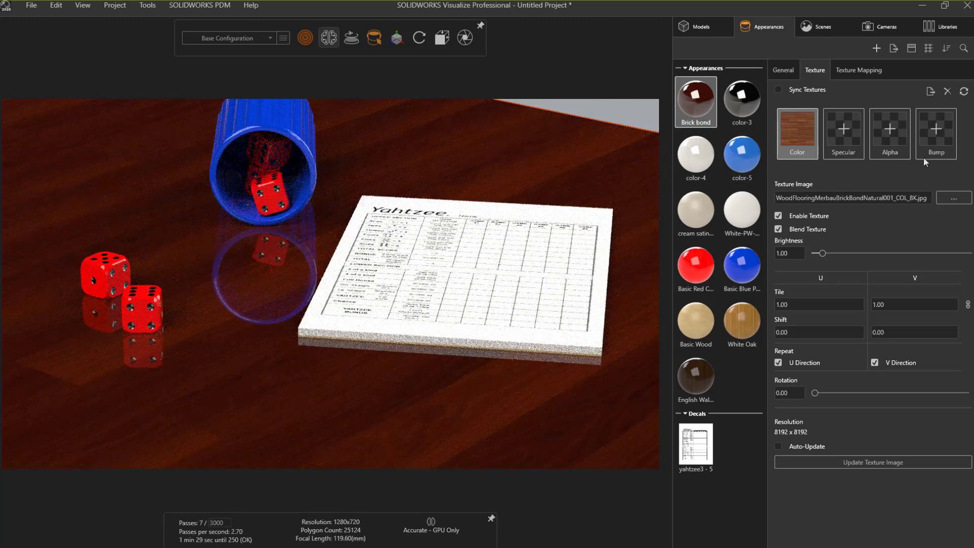
click(936, 133)
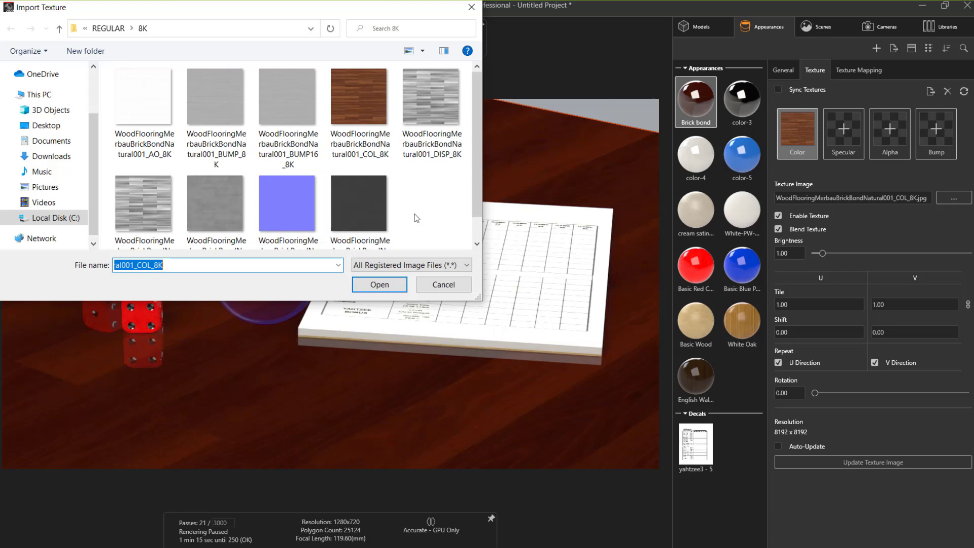
click(278, 220)
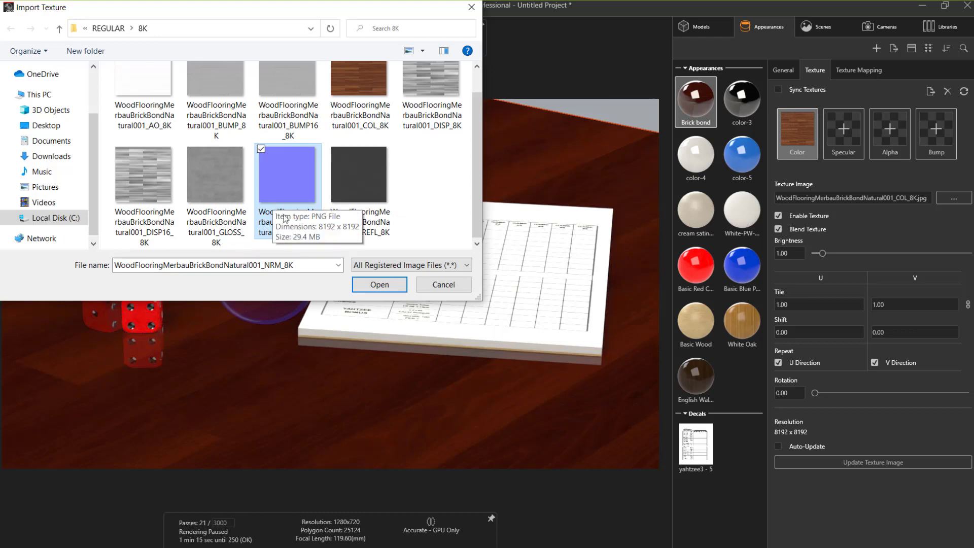
click(379, 284)
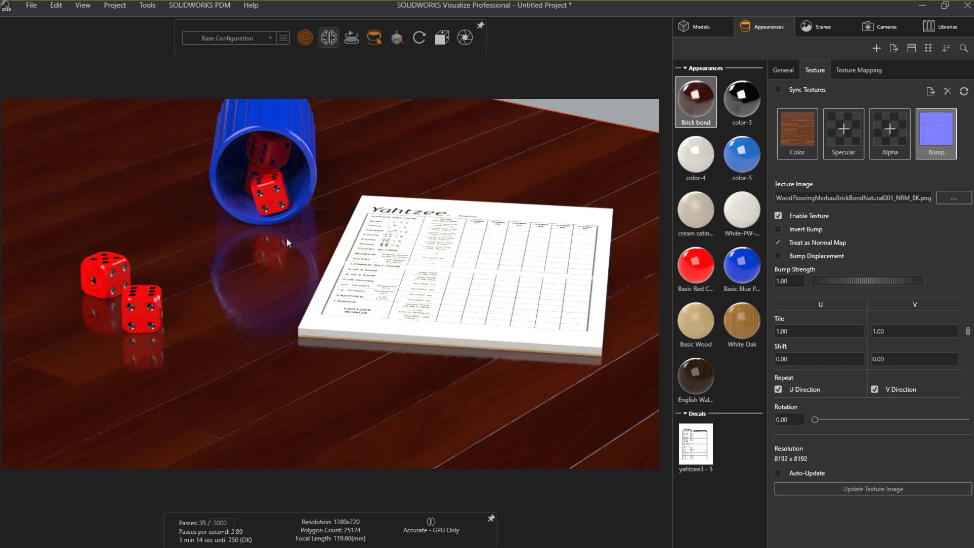
- Set the rotation of the Brick bond appearance's color texture to 90
scroll(286, 237, up, 1)
scroll(286, 237, down, 1)
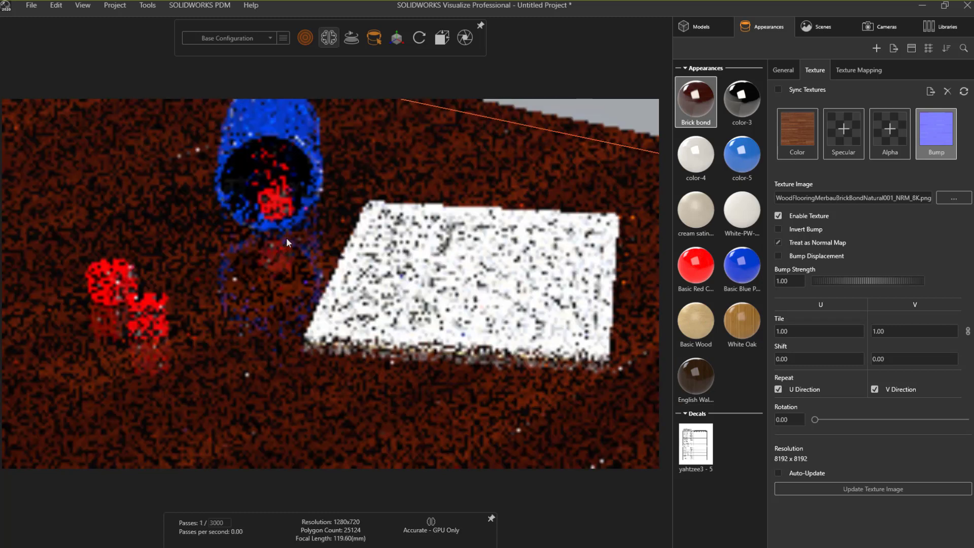
scroll(286, 238, down, 1)
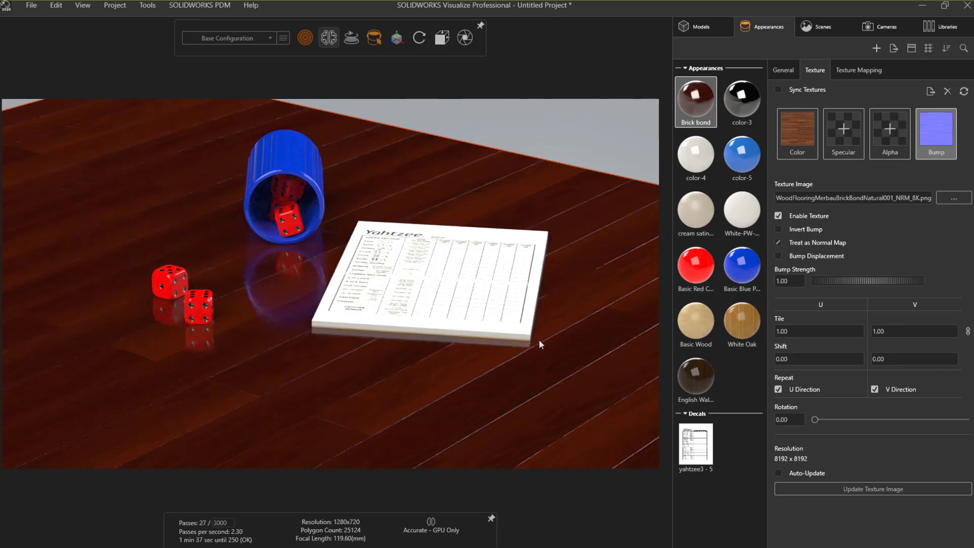
click(795, 130)
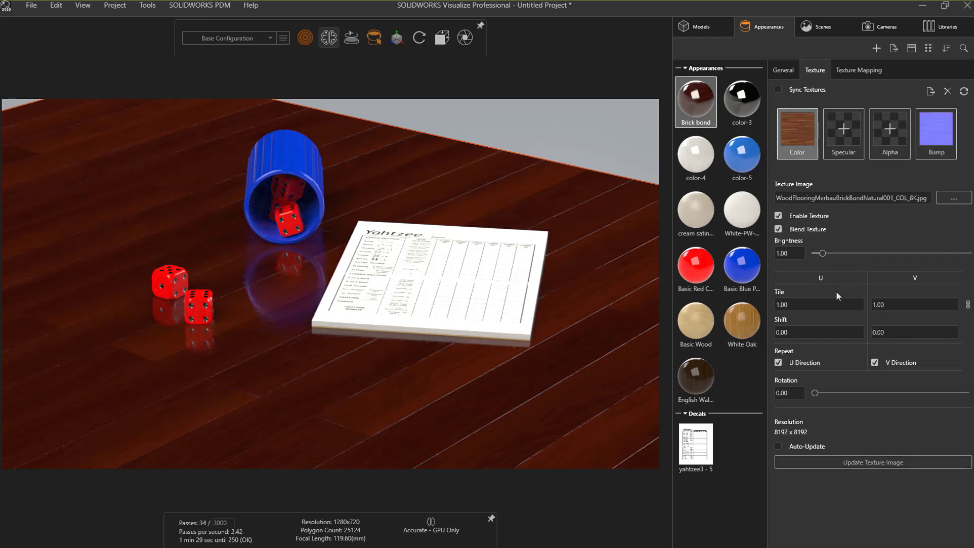
double_click(784, 392)
text(90)
key(Return)
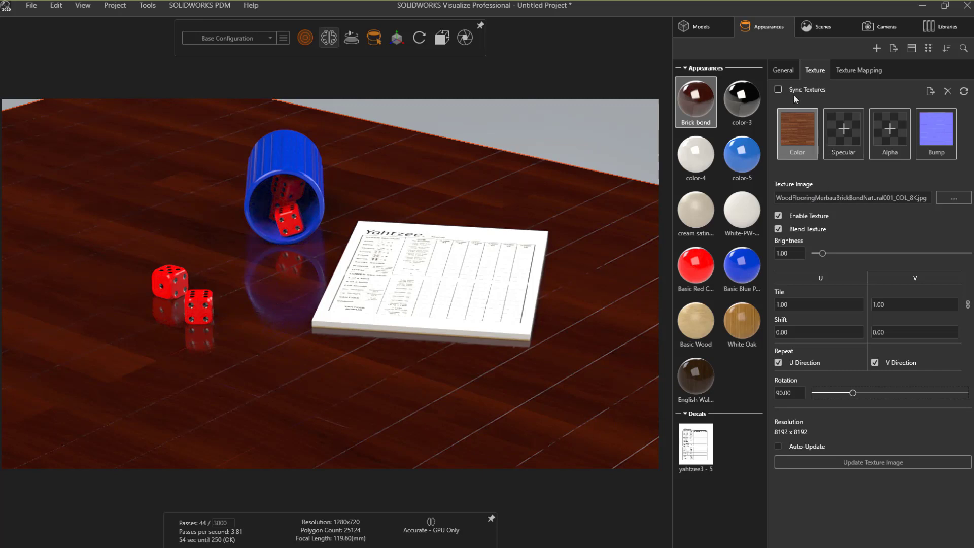
- Turn on texture syncing for the Brick bond appearance and set its linked U and V tile values to 0.25
click(780, 90)
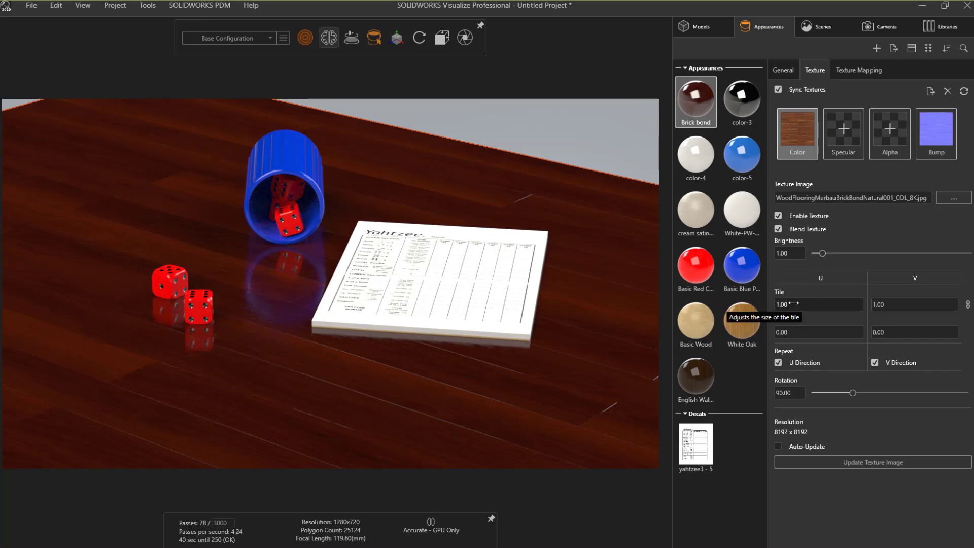
drag(790, 304, 797, 303)
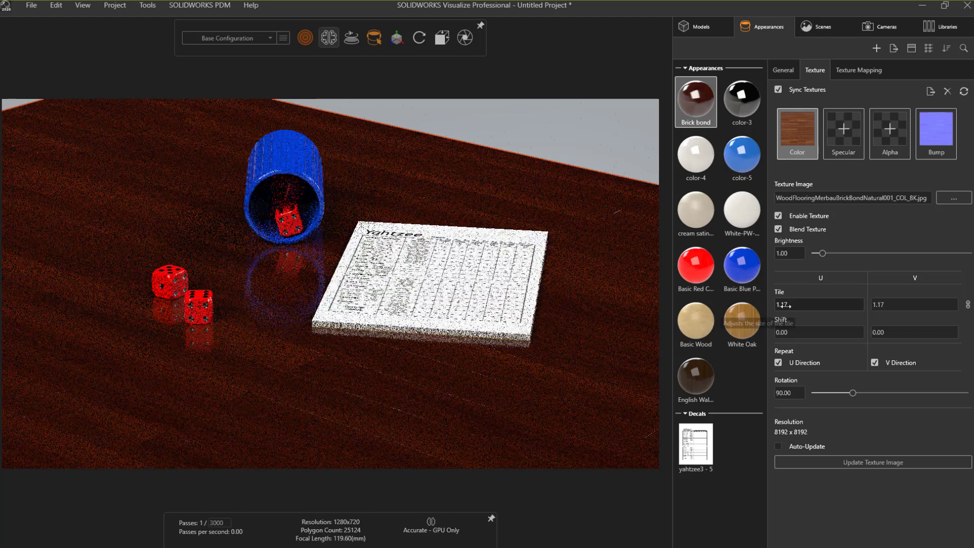
click(783, 305)
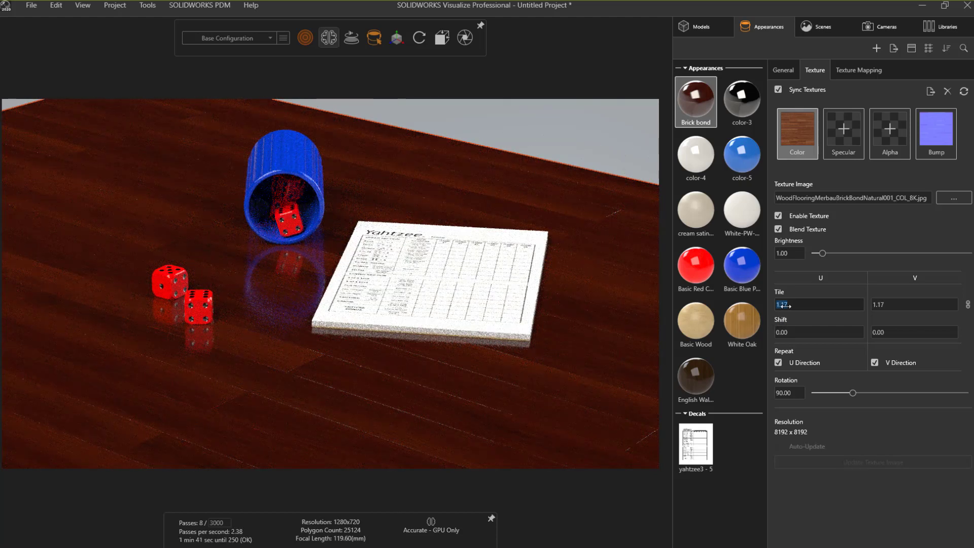
text(0.25)
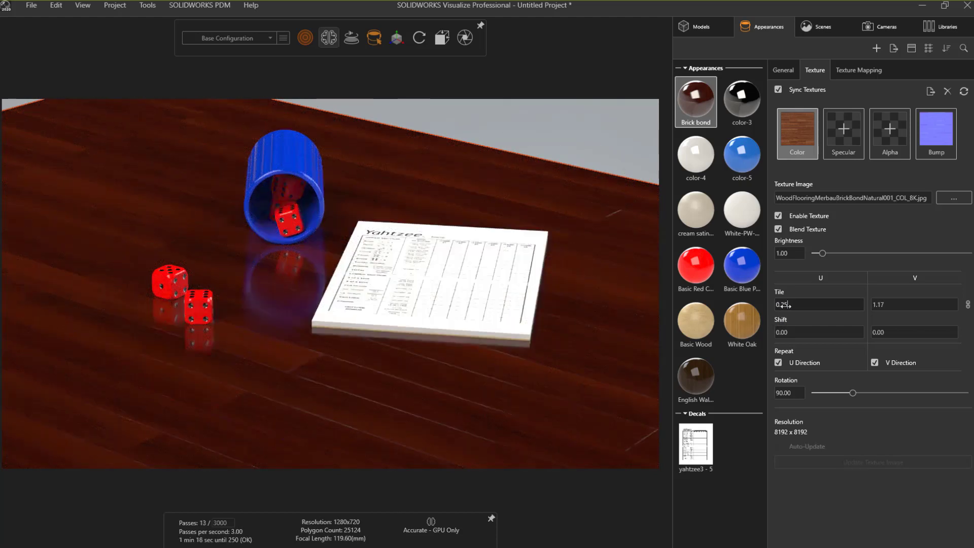
key(Tab)
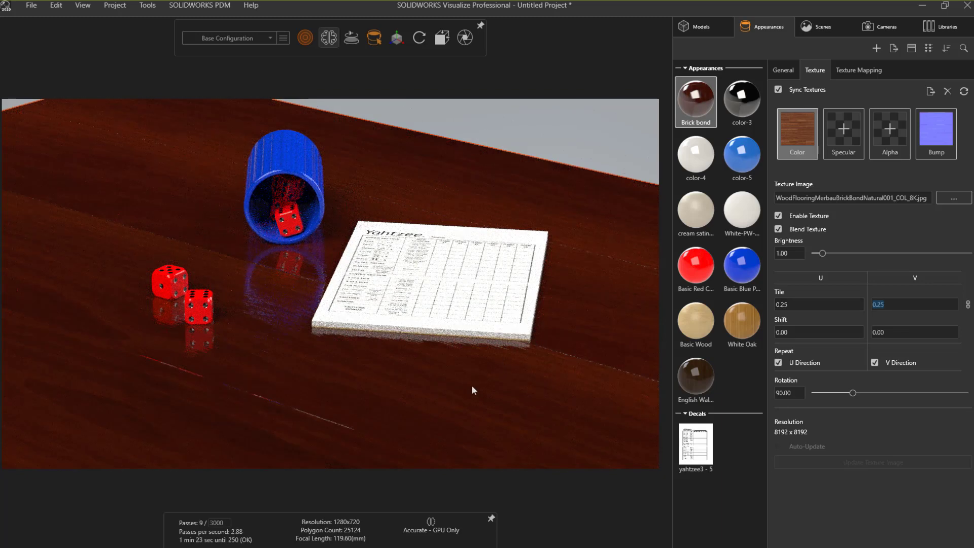
- Set the linked U and V tile values of the Brick bond textures to 1.75
double_click(782, 305)
text(1.75)
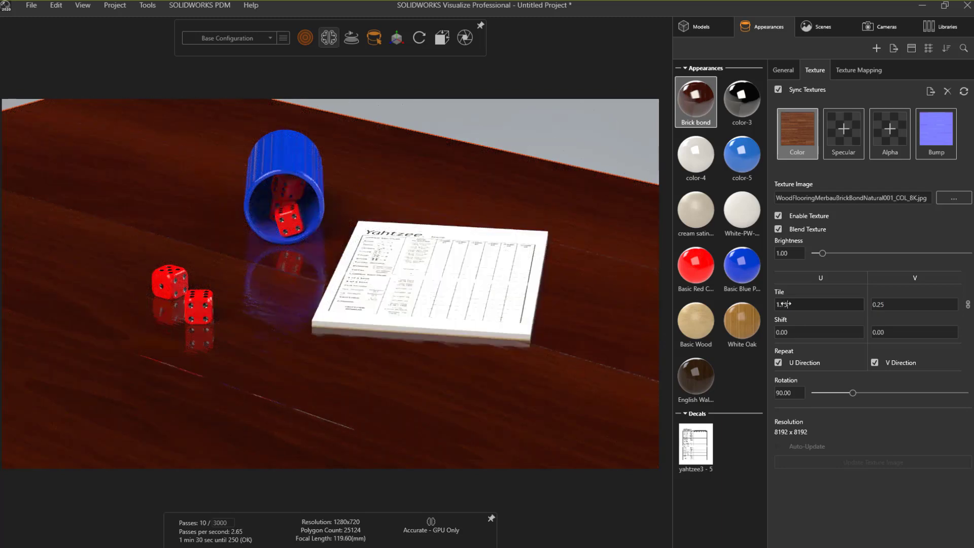
key(Tab)
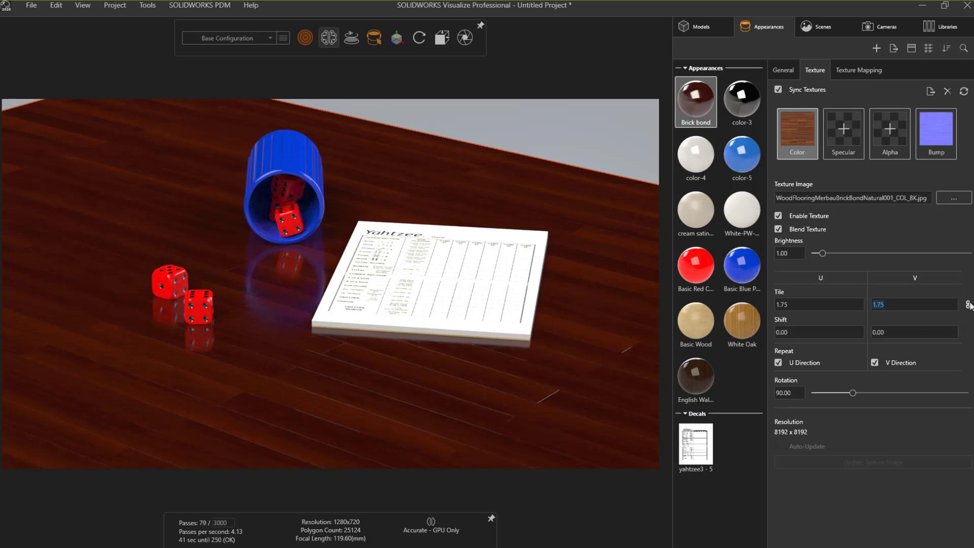
- Unlink the U and V tile values of the Brick bond textures and set both to 1.00
click(967, 304)
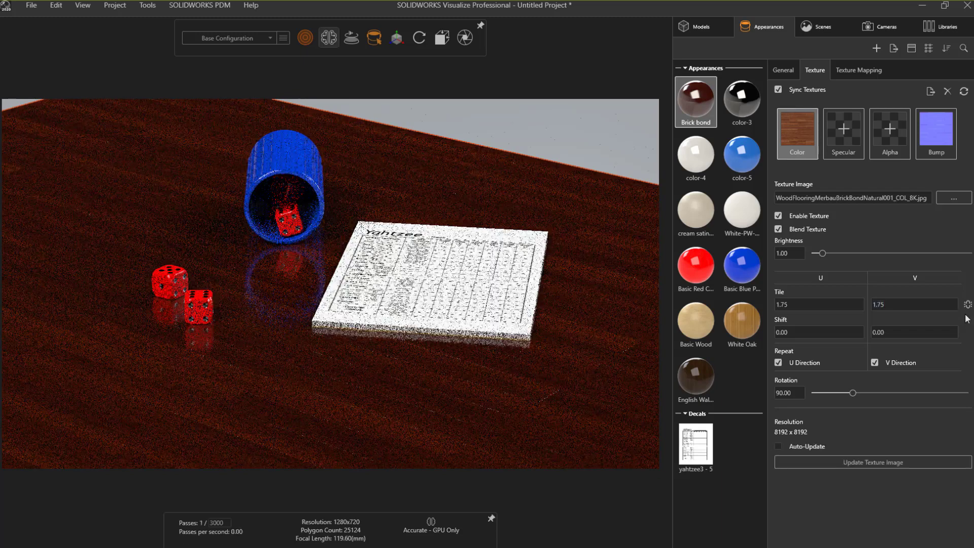
click(809, 304)
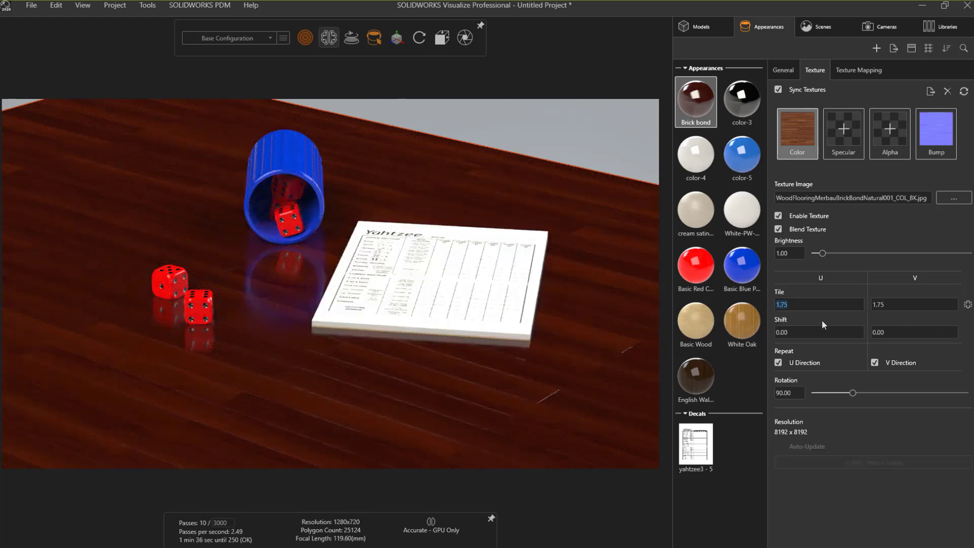
text(1.00)
key(Tab)
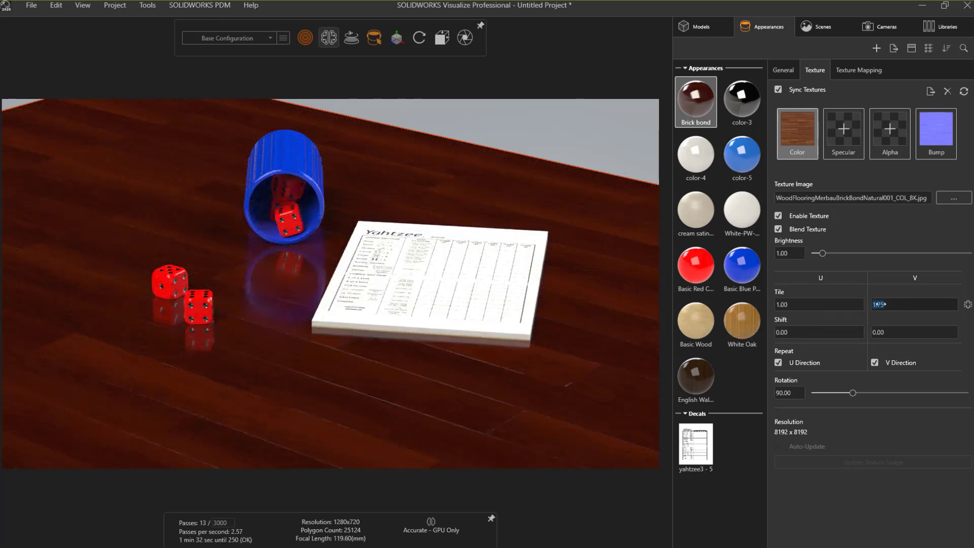
text(1.5)
key(Return)
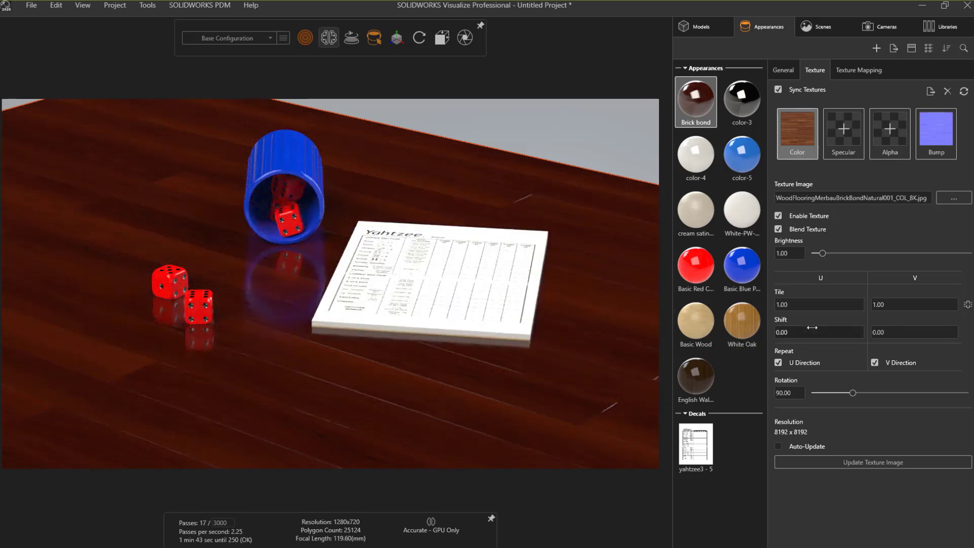
- Shift the Brick bond textures by about 0.16 in U and 0.18 in V, then deselect the appearance
drag(811, 327, 785, 332)
drag(890, 332, 902, 332)
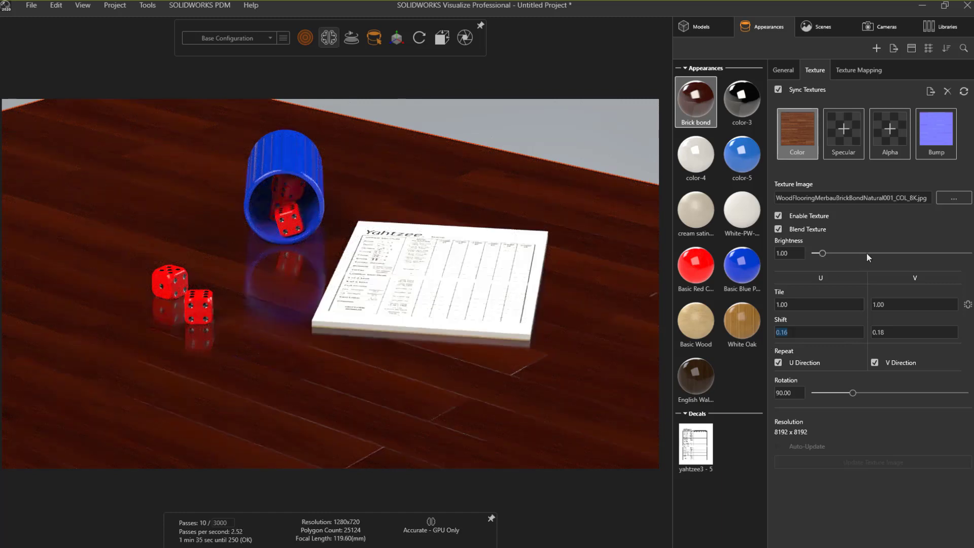
click(649, 166)
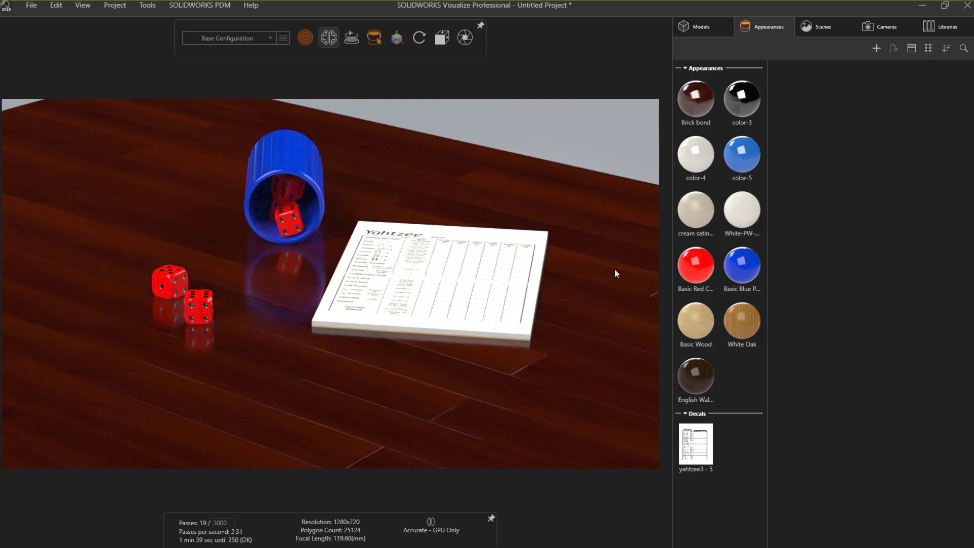
- Change the Brick bond appearance's base color from orange-brown to a desaturated grey-brown with hue 28 and value about 50
click(695, 108)
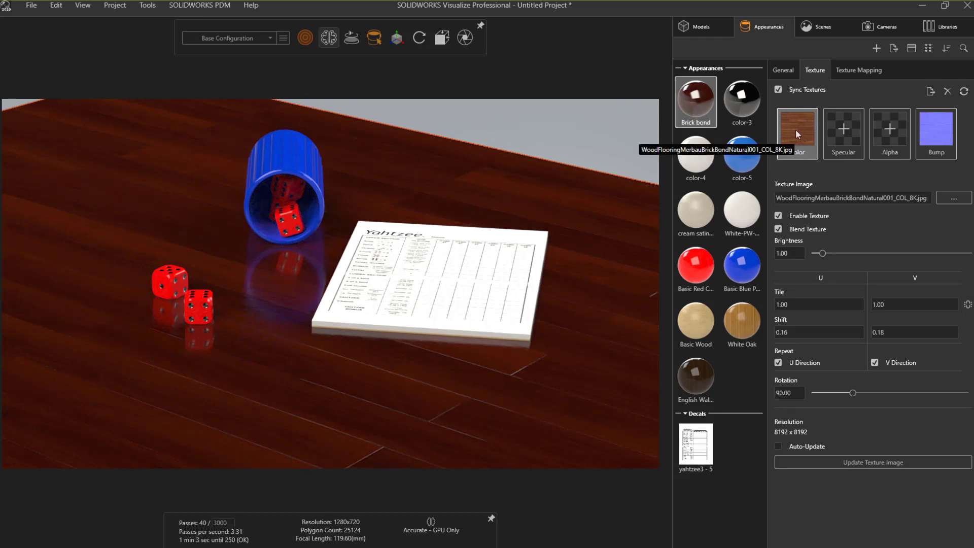
click(784, 71)
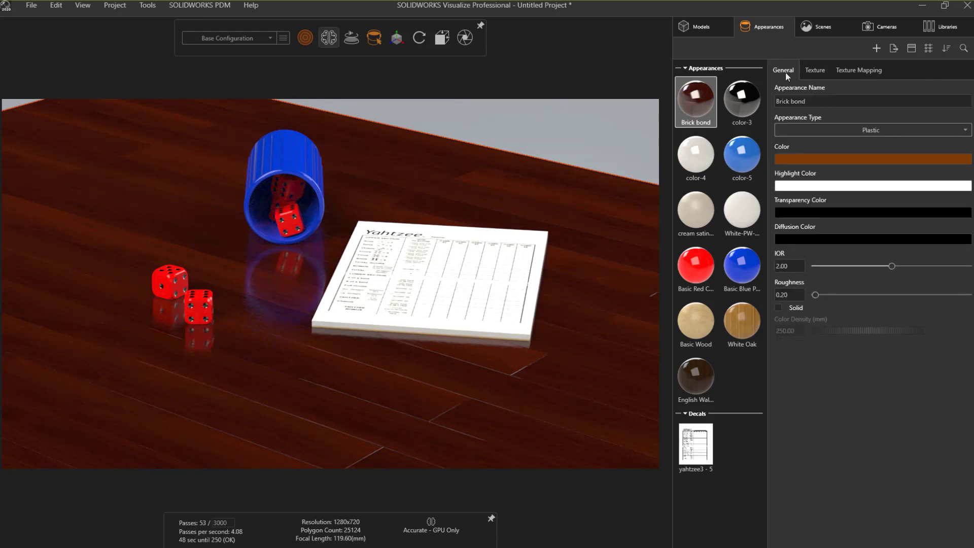
click(790, 159)
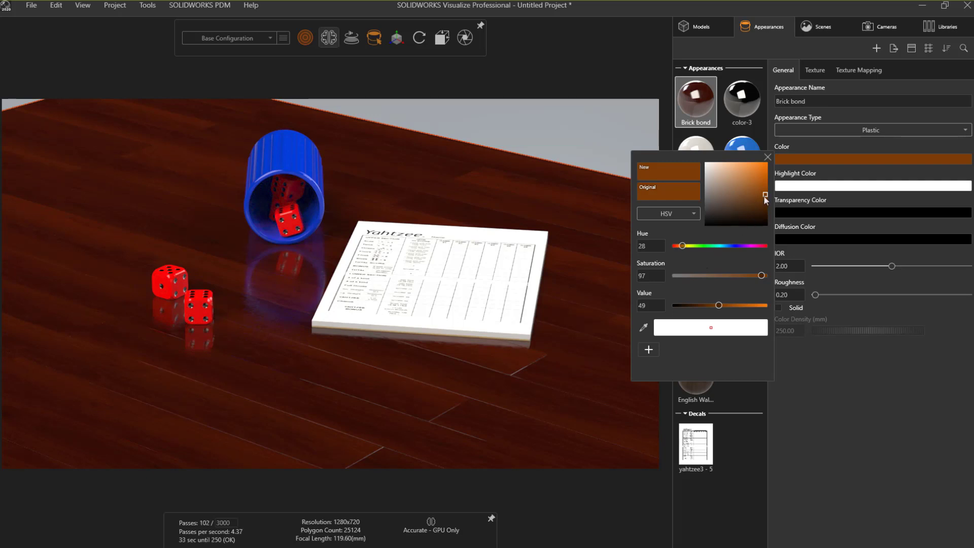
drag(765, 196, 703, 195)
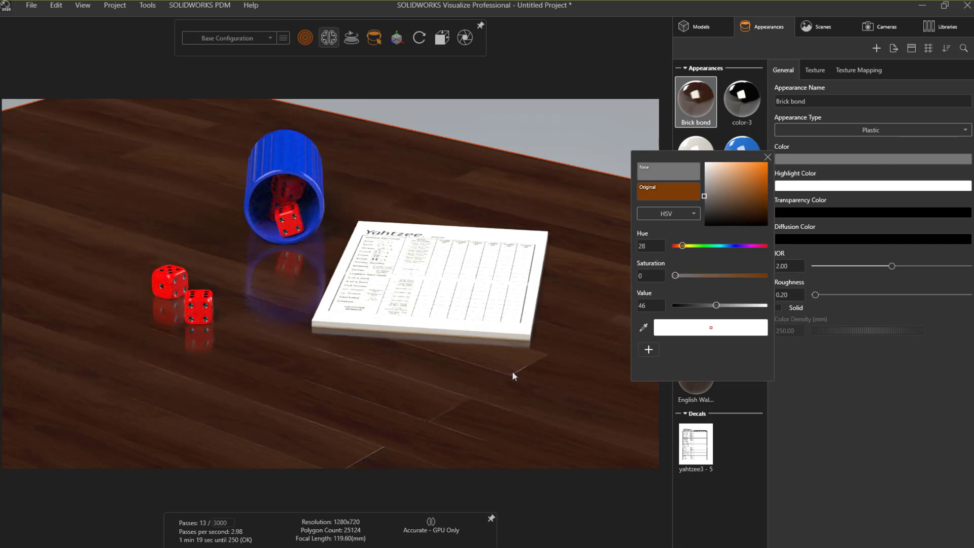
click(707, 194)
drag(707, 194, 715, 194)
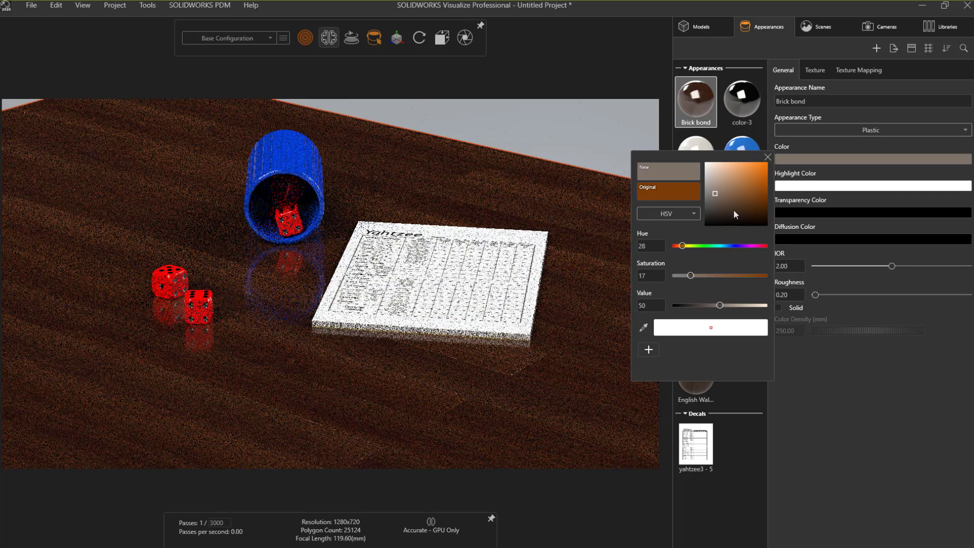
drag(716, 194, 719, 194)
click(852, 200)
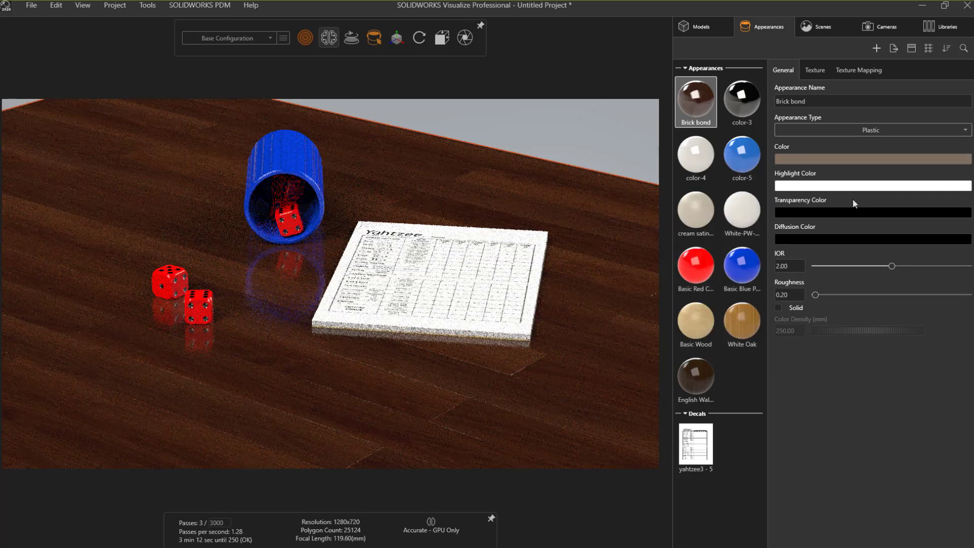
click(722, 193)
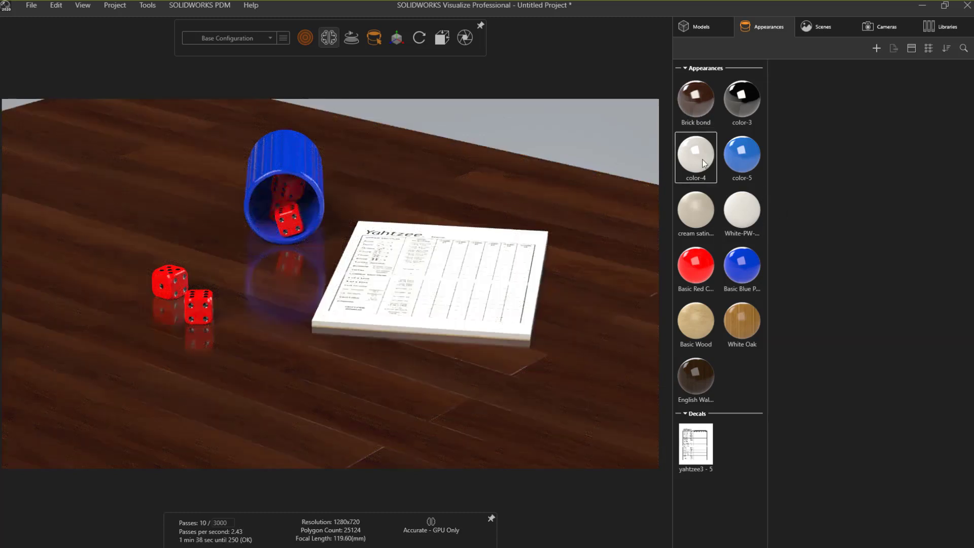
- Set the bump strength of the Brick bond appearance's bump texture to 0.20
click(705, 126)
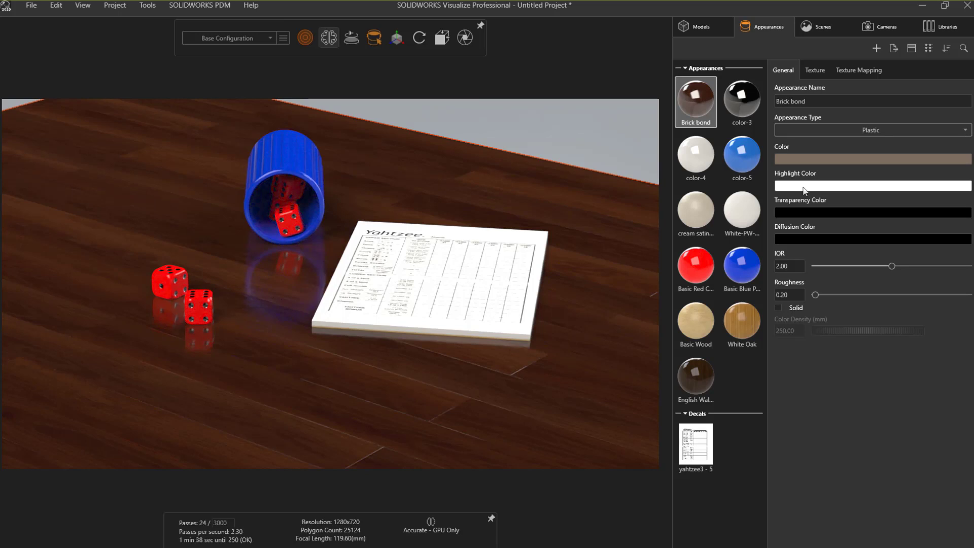
click(814, 71)
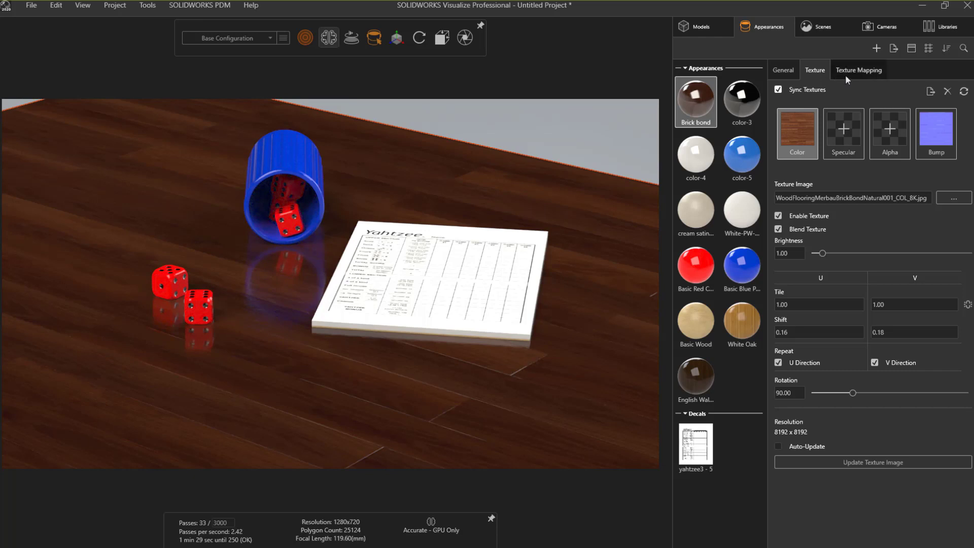
click(844, 74)
click(814, 72)
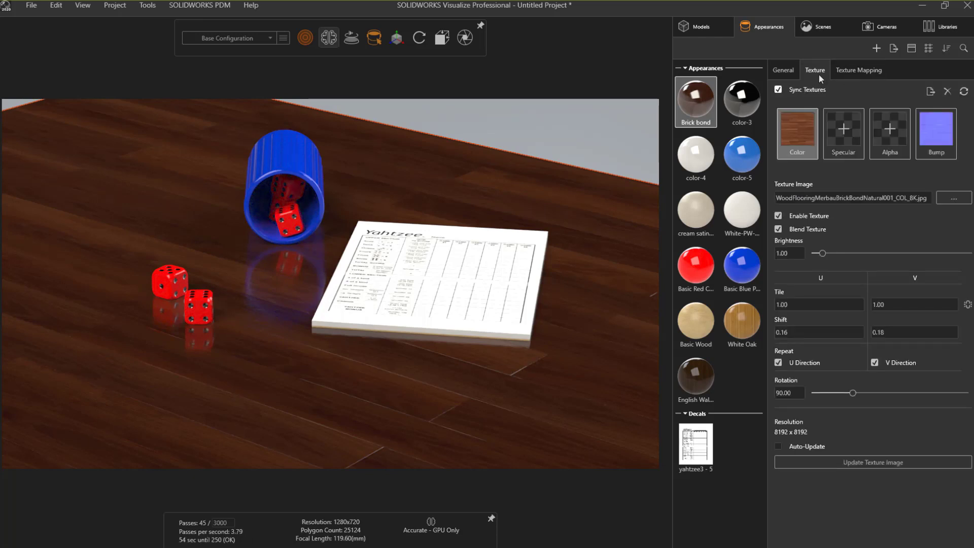
click(938, 126)
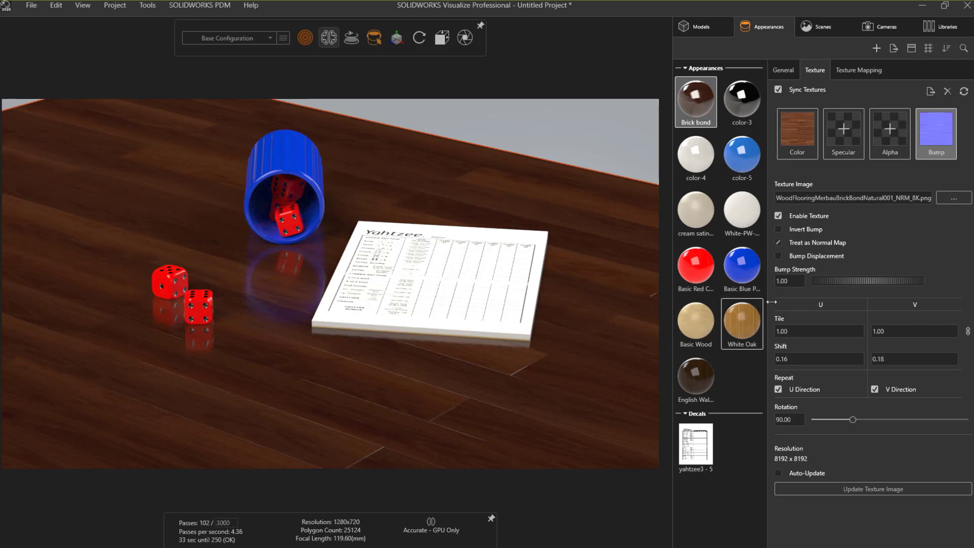
double_click(788, 282)
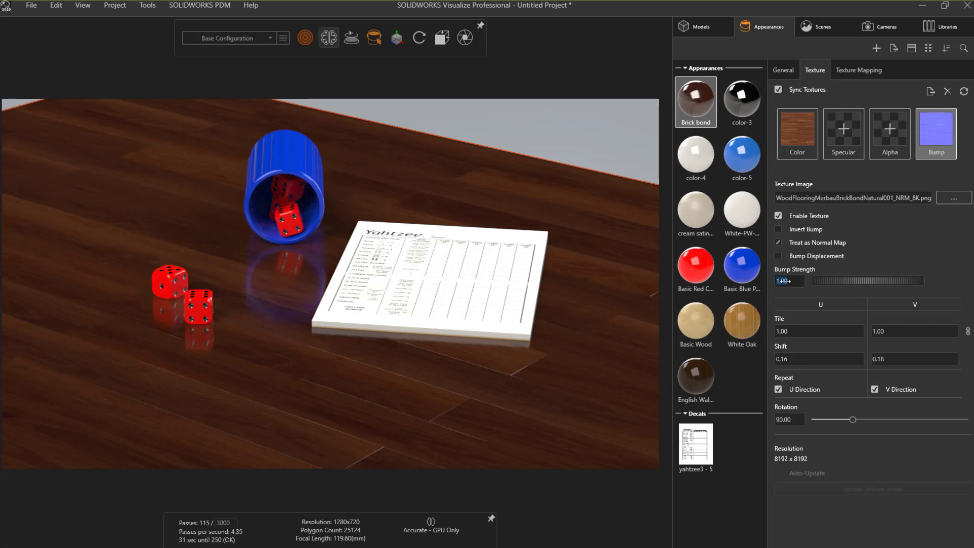
text(0.20)
key(Return)
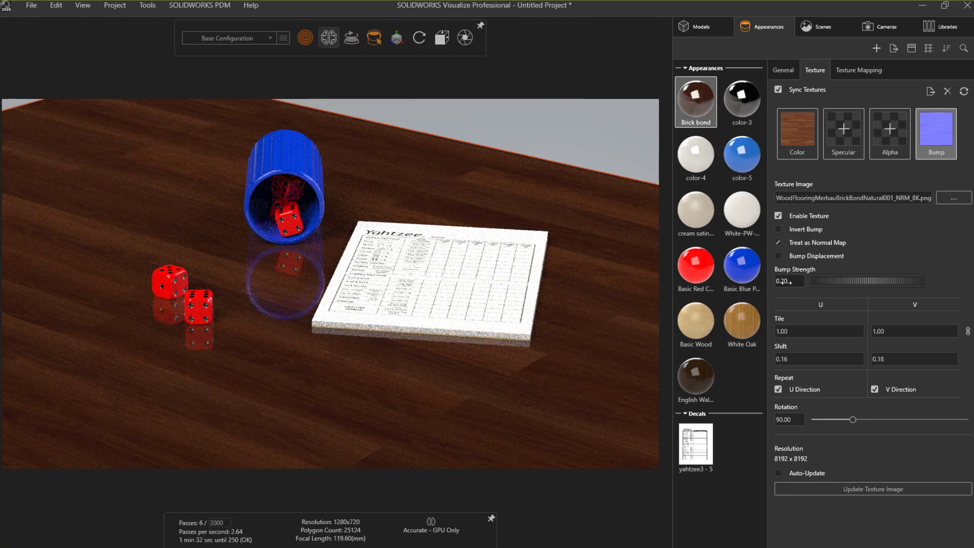
- Try a stronger bump on the Brick bond appearance with a bump strength of 4
double_click(783, 282)
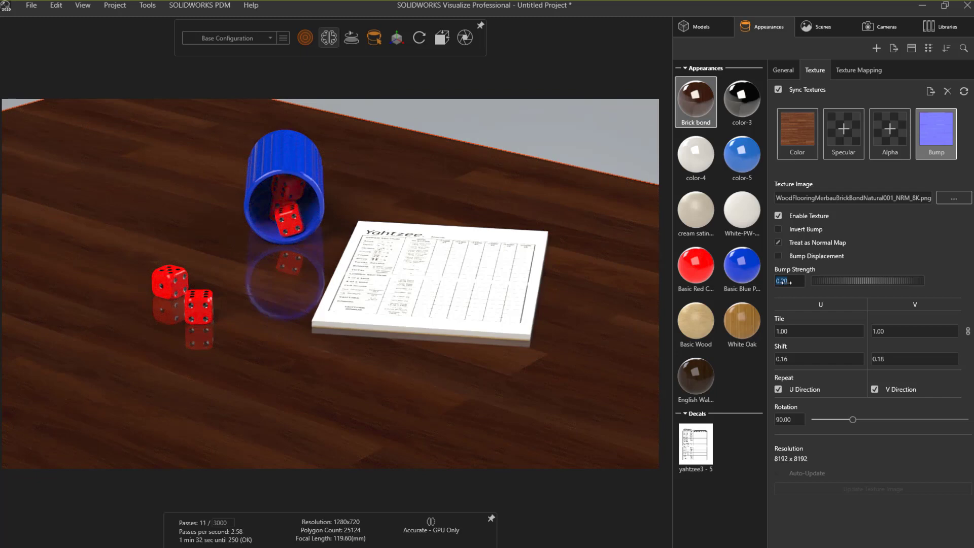
text(4)
key(Return)
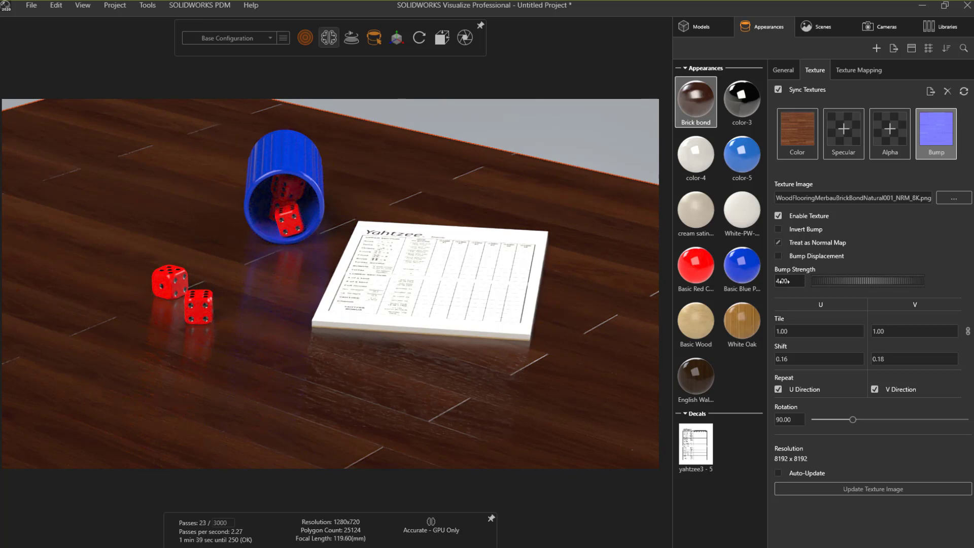
- Set the Brick bond appearance's bump strength to 2 and deselect the appearance
click(781, 281)
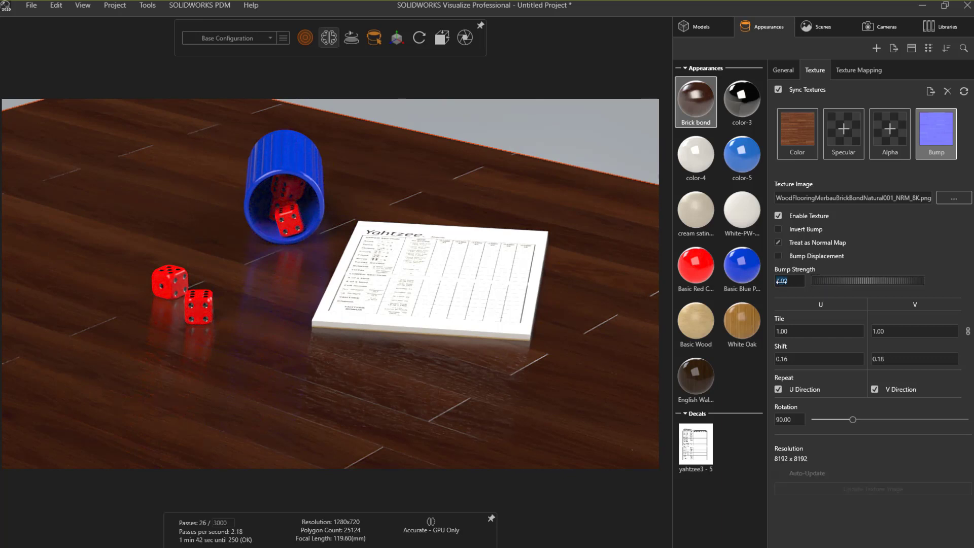
text(2)
key(Return)
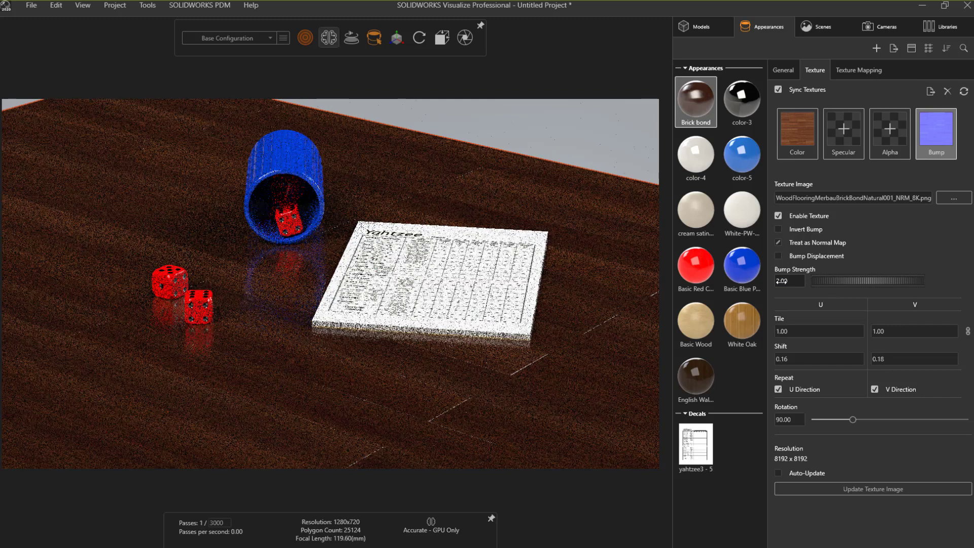
click(598, 167)
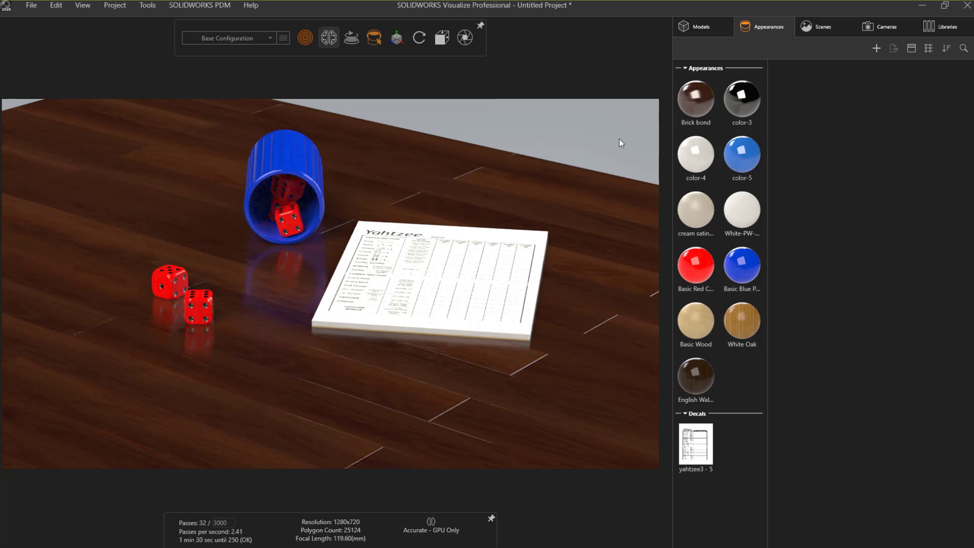
- Apply the High Contrast Ramp environment to the scene and set its rotation to about 61.2
click(816, 28)
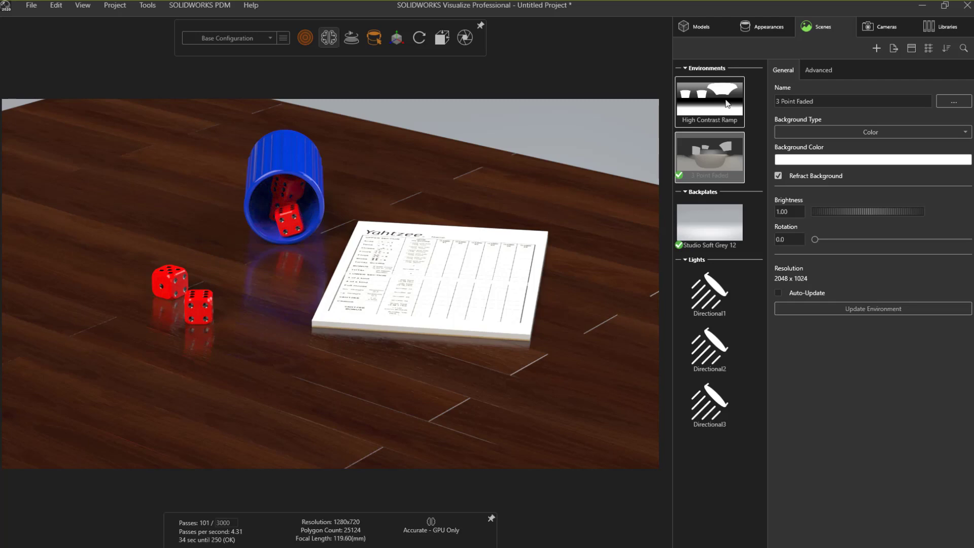
drag(730, 107, 597, 132)
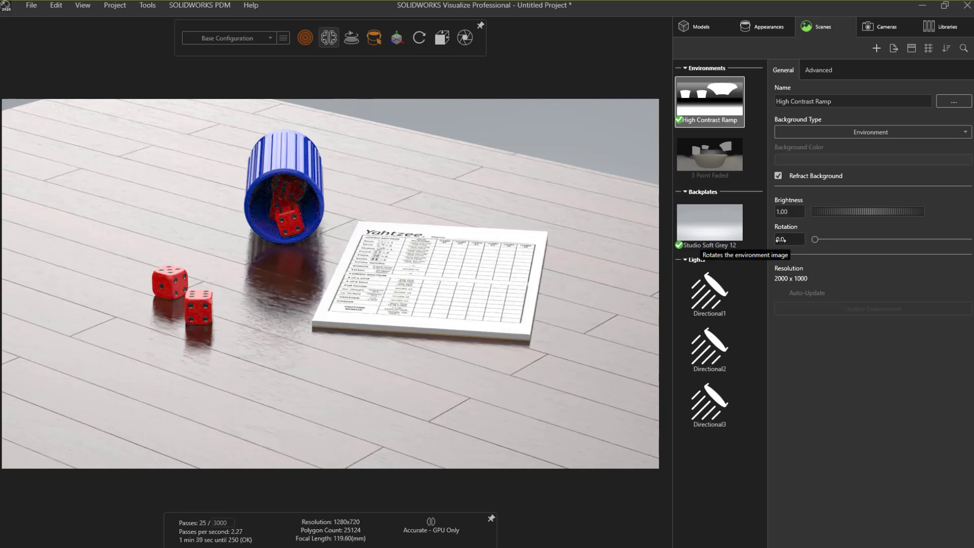
click(787, 242)
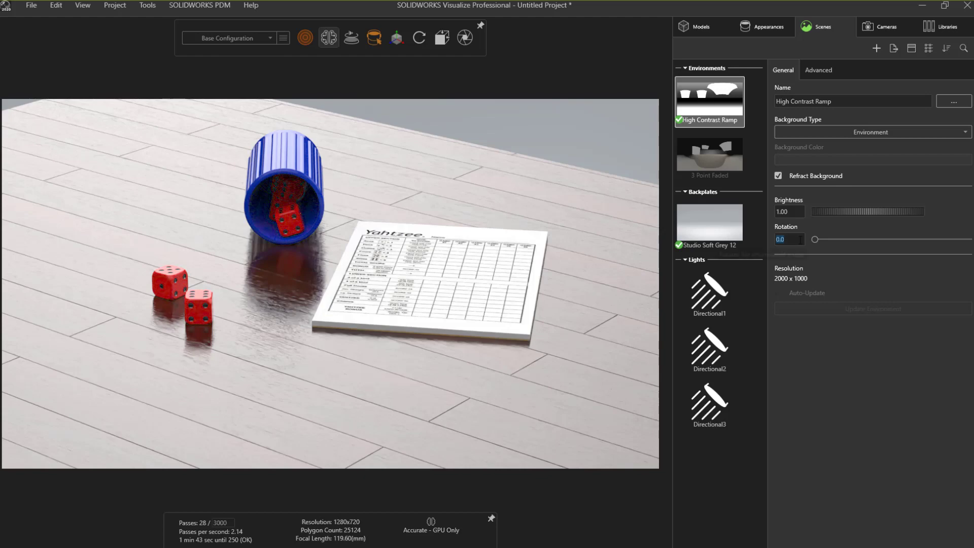
drag(813, 239, 839, 242)
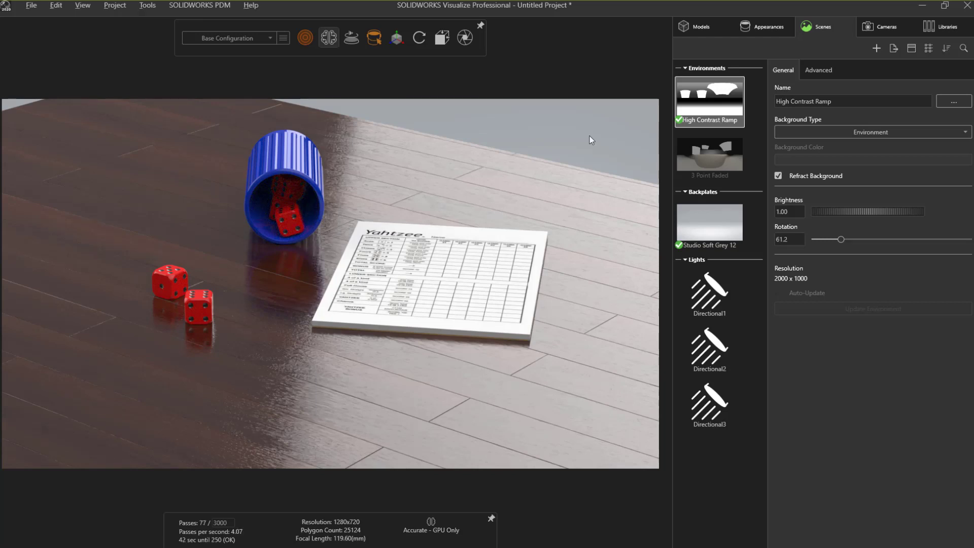
- Inspect the general settings of the yahtzee3 - 5 decal on the score pad and deselect it
key(p)
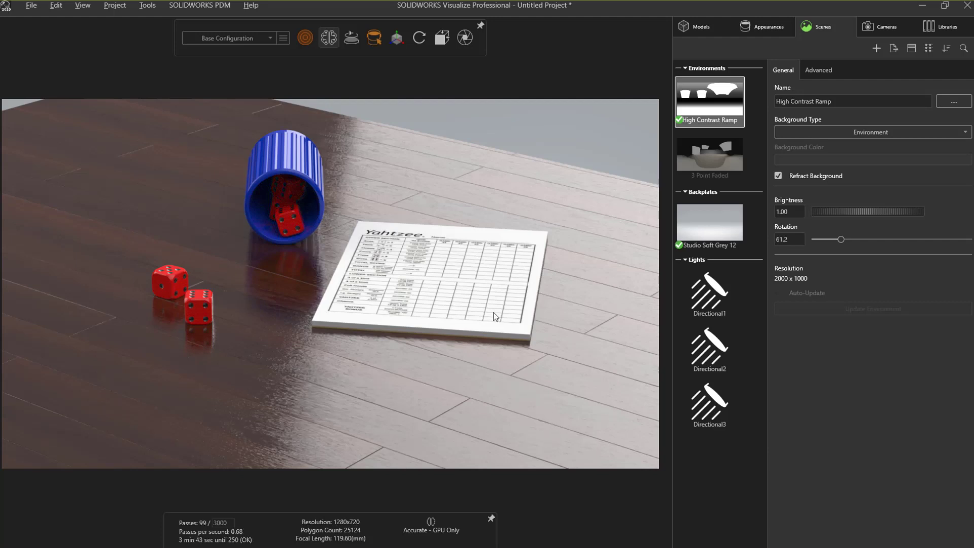
click(531, 329)
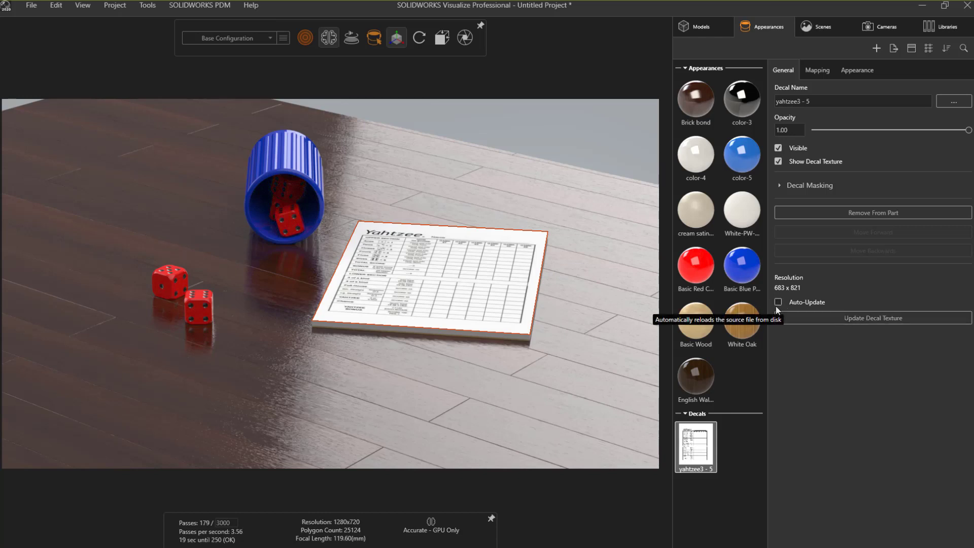
click(548, 153)
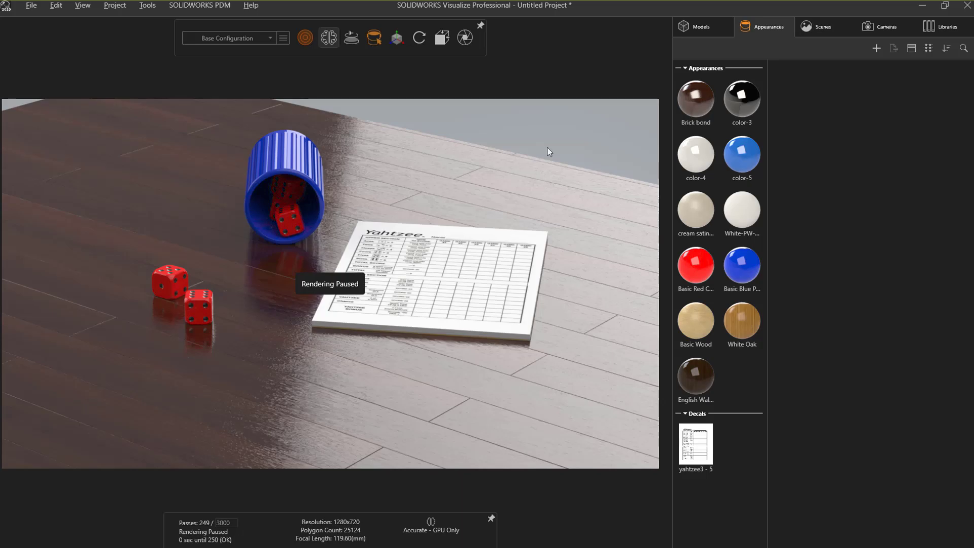
- Switch to the Chrome browser and read NVIDIA's Material Definition Language page from the search results
key(alt+Tab)
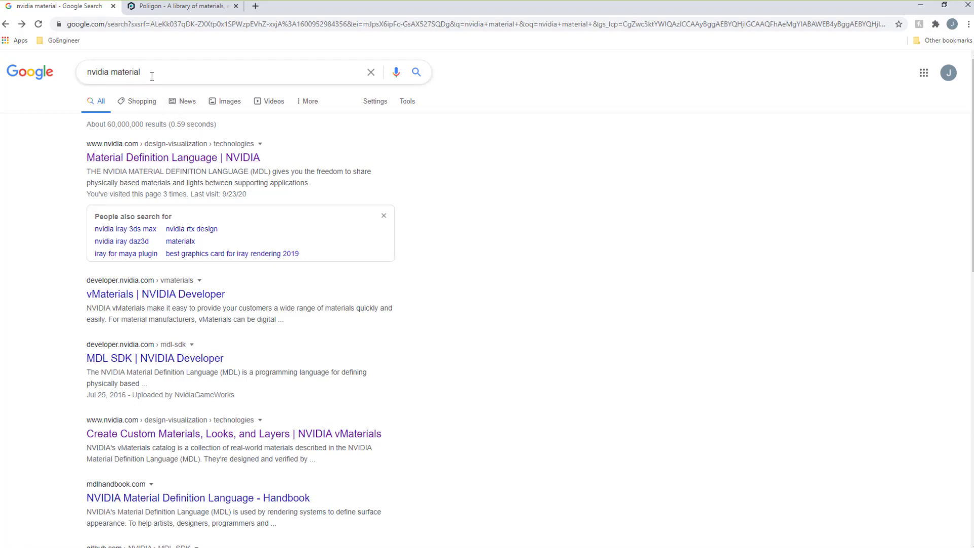
click(131, 165)
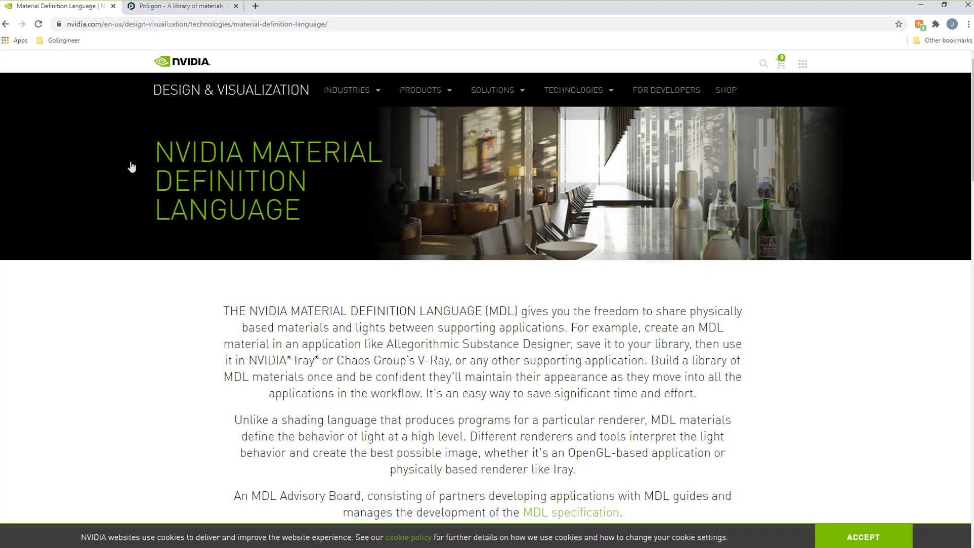
scroll(178, 284, down, 2)
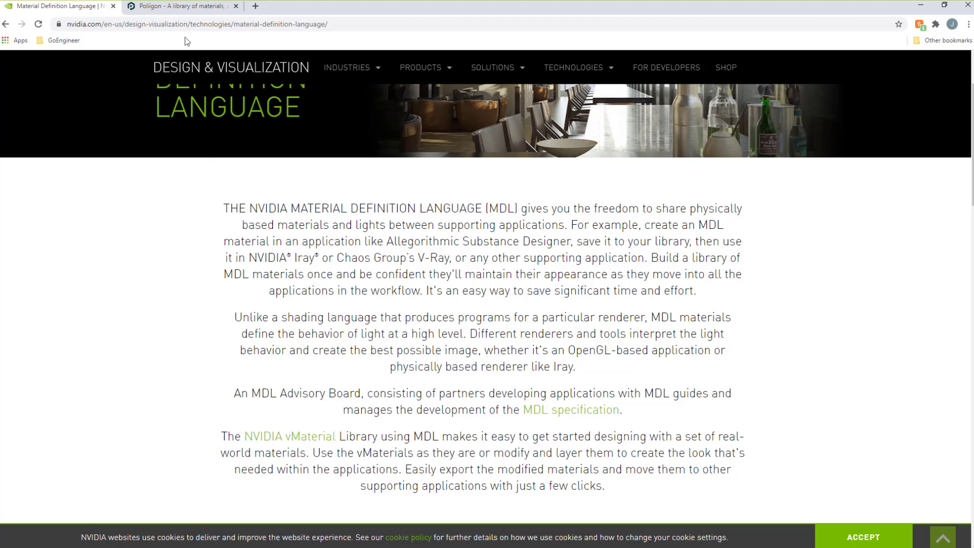
- Browse Poliigon's texture library through the Bricks, Food, Streets and Wood categories
click(181, 7)
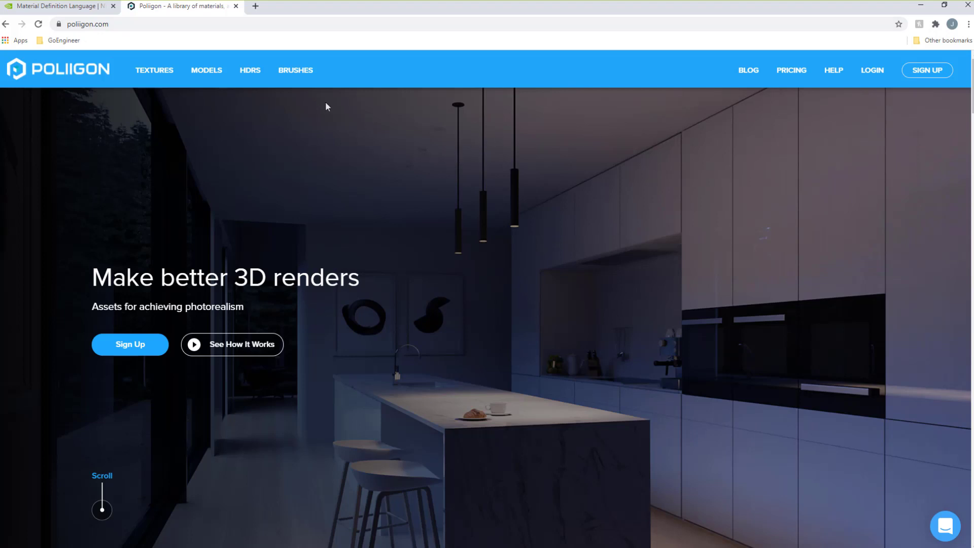
click(164, 75)
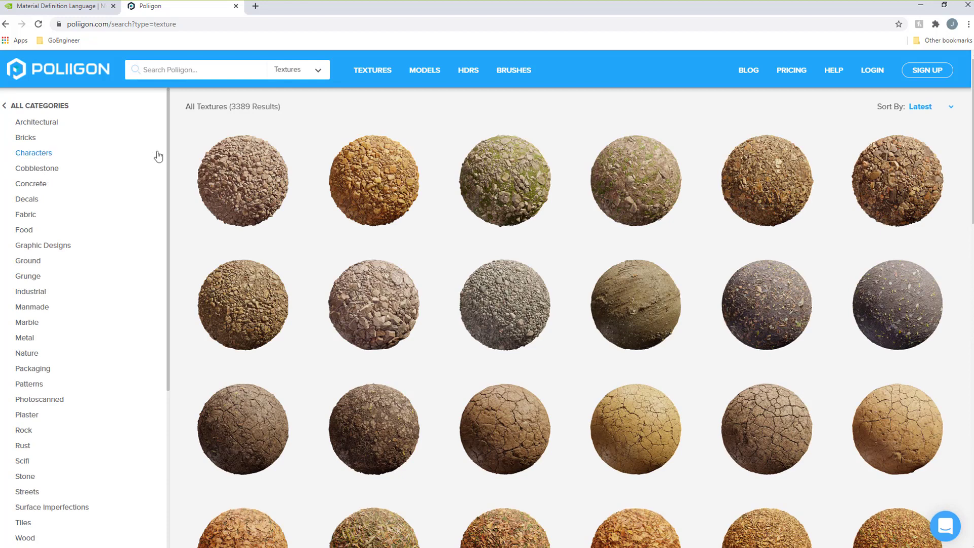
mouse_move(169, 154)
mouse_down()
mouse_move(169, 167)
mouse_move(171, 156)
mouse_up()
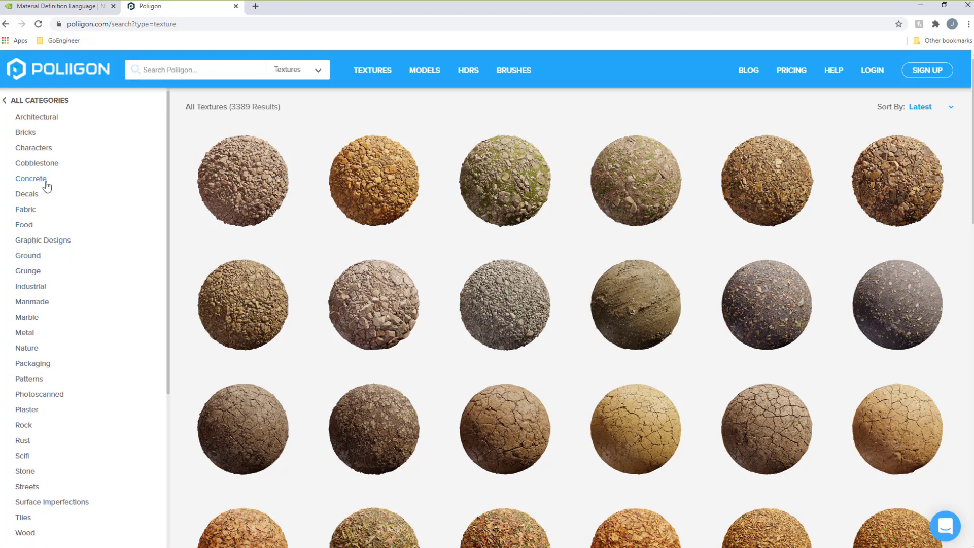
click(26, 132)
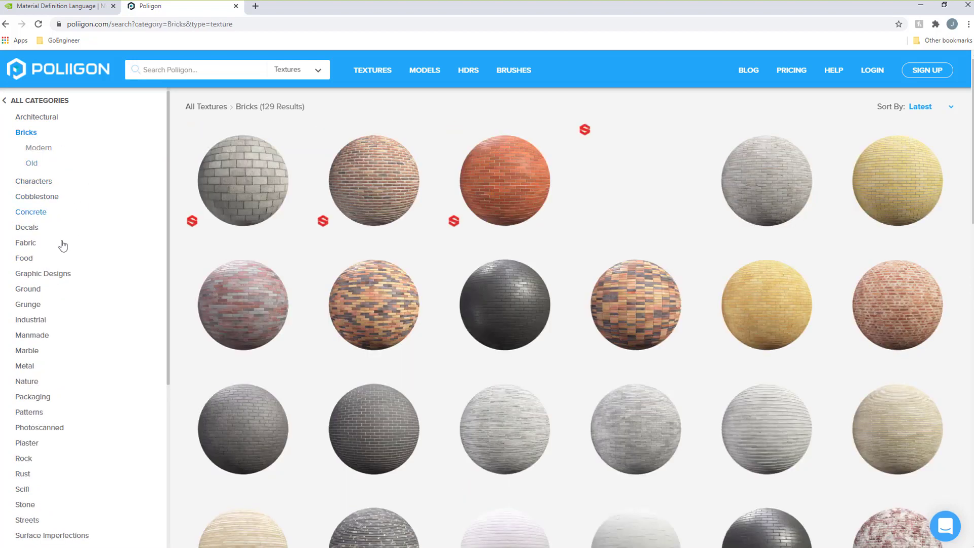
click(26, 259)
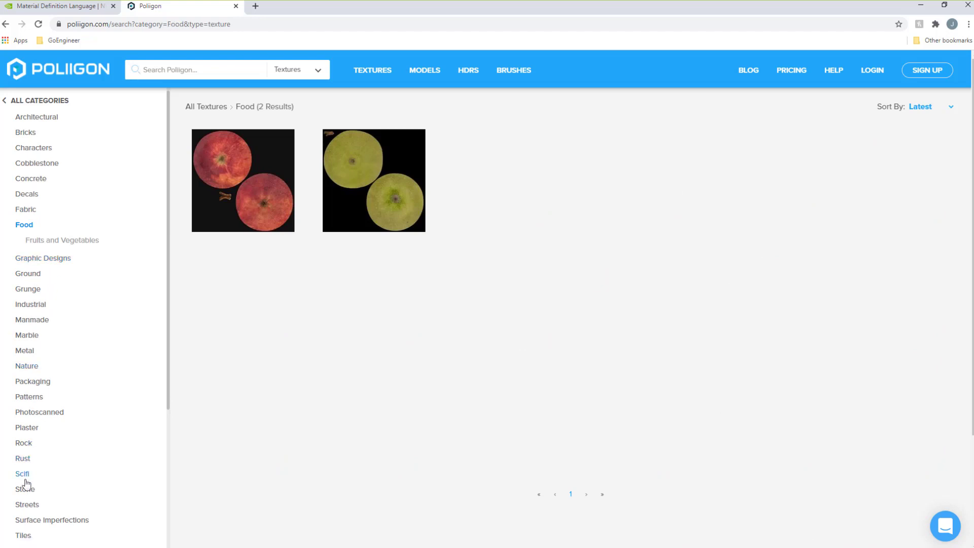
click(23, 504)
scroll(48, 442, down, 2)
scroll(45, 406, up, 2)
scroll(46, 436, down, 4)
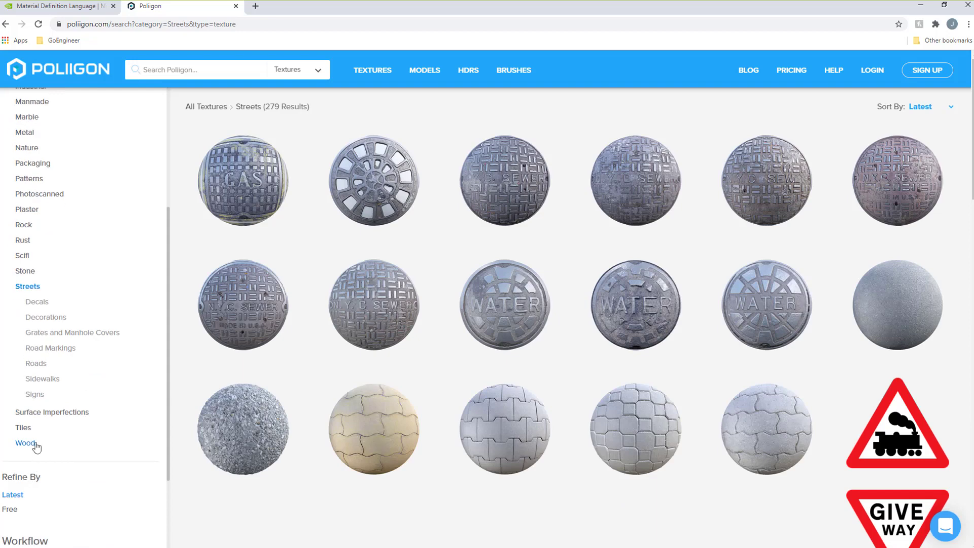
click(34, 442)
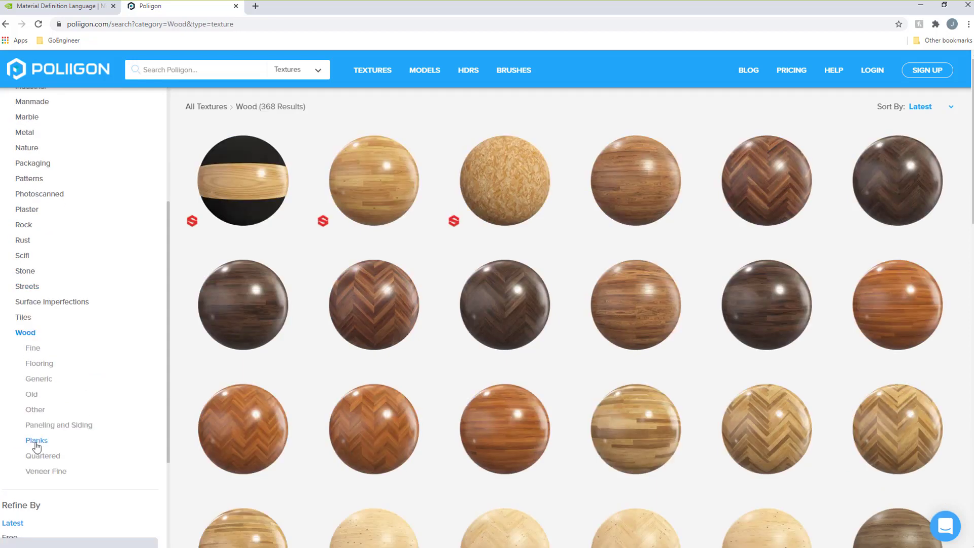
scroll(44, 424, up, 4)
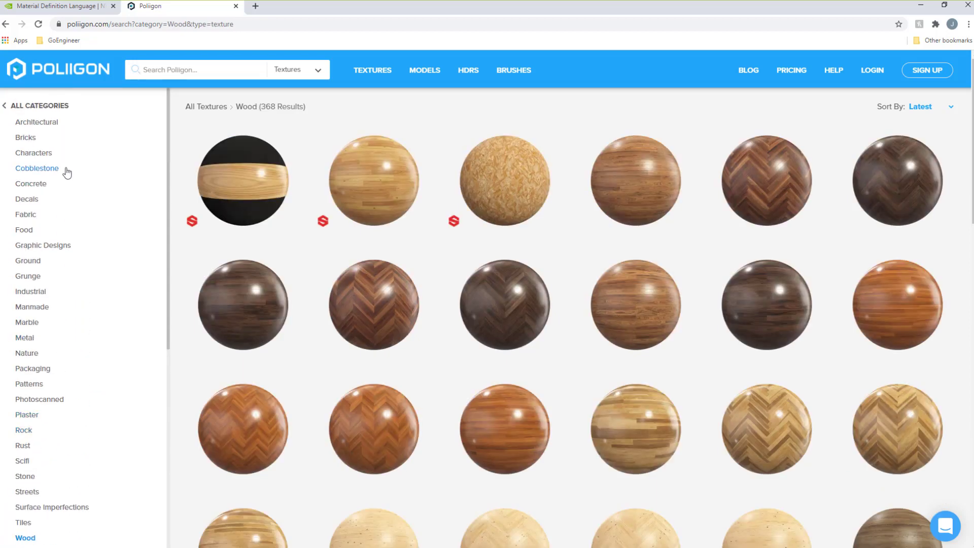
- Refine Poliigon's assets across all categories to the free ones and look through their previews
click(41, 105)
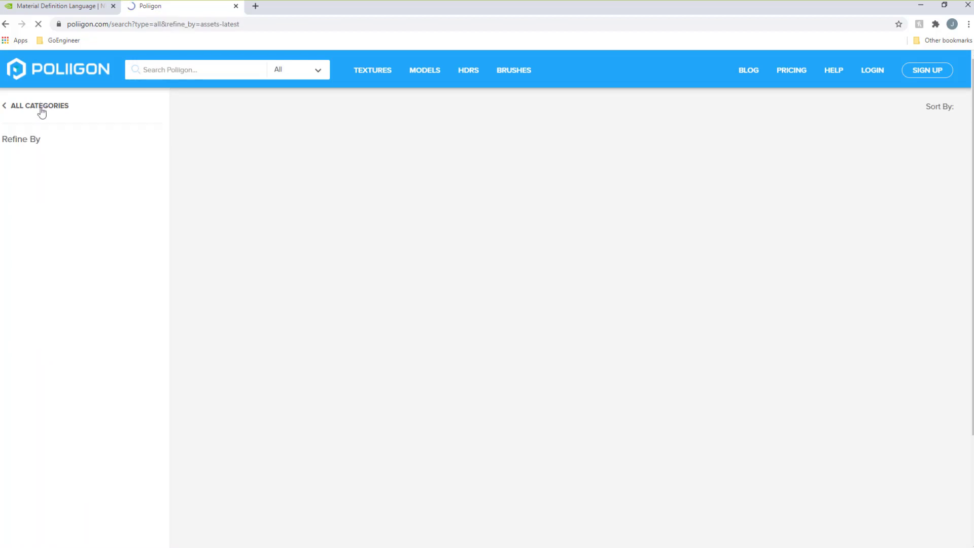
scroll(97, 304, down, 3)
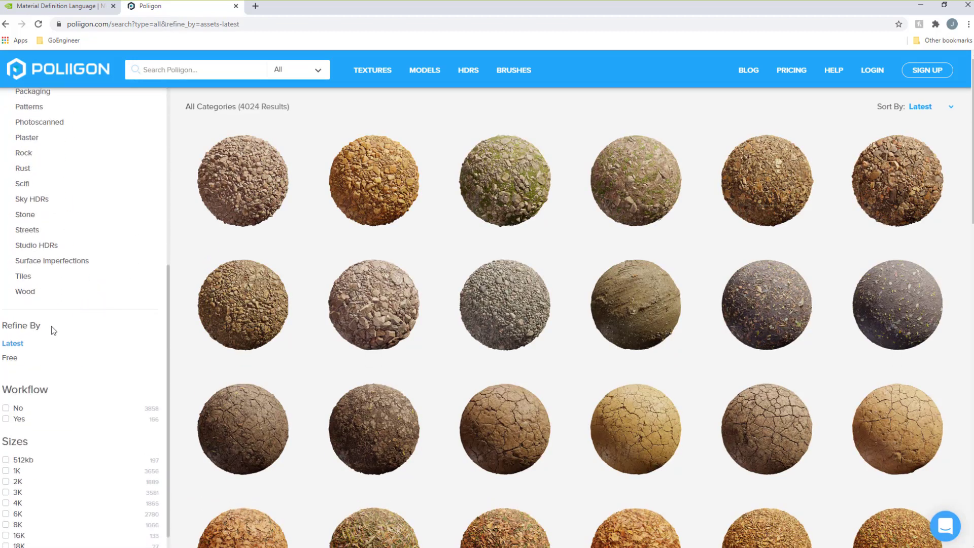
click(12, 359)
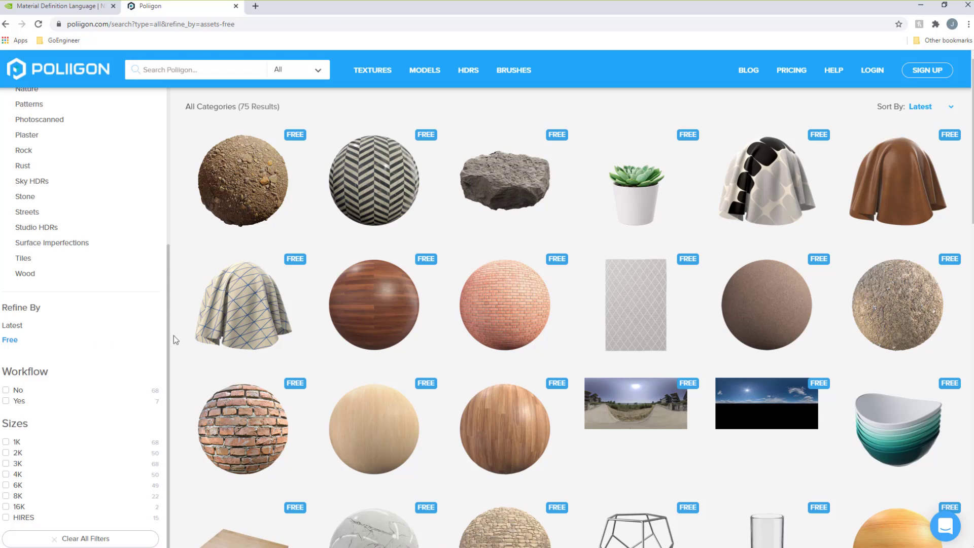
mouse_move(294, 299)
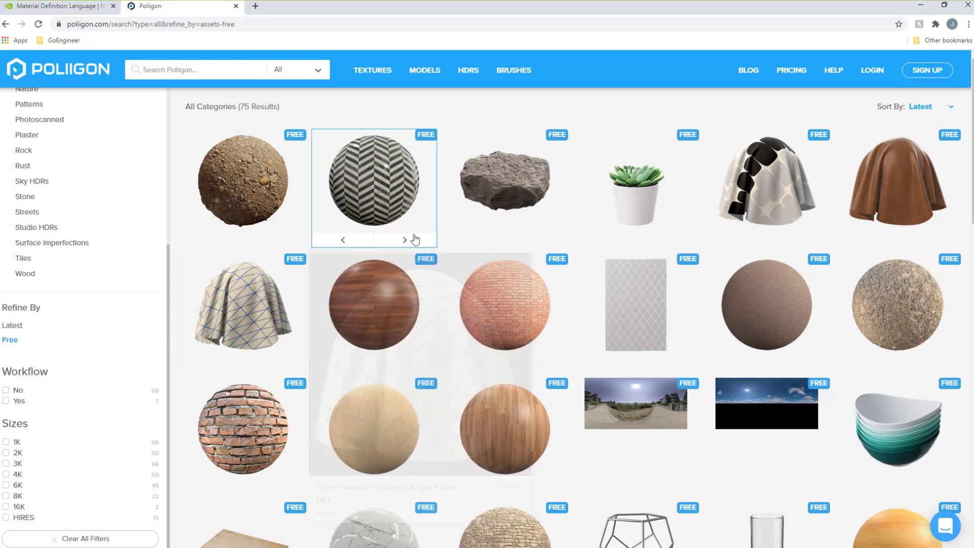
mouse_move(425, 236)
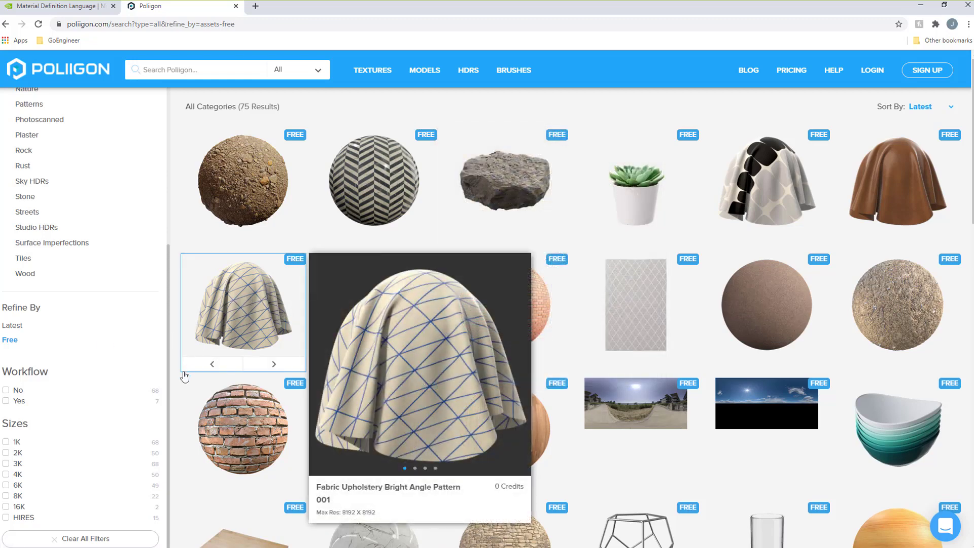
scroll(175, 381, down, 4)
scroll(174, 376, down, 4)
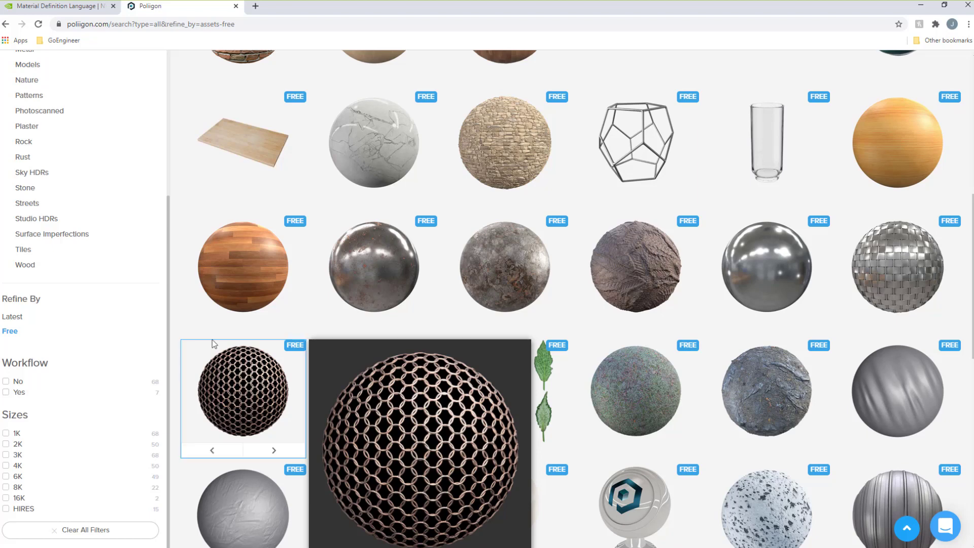
mouse_move(247, 304)
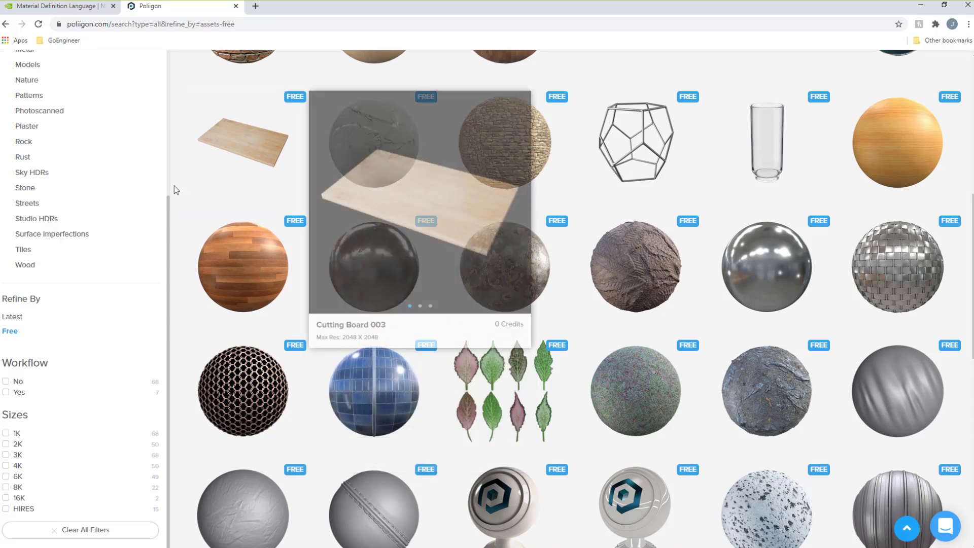
scroll(174, 187, up, 6)
scroll(185, 190, up, 2)
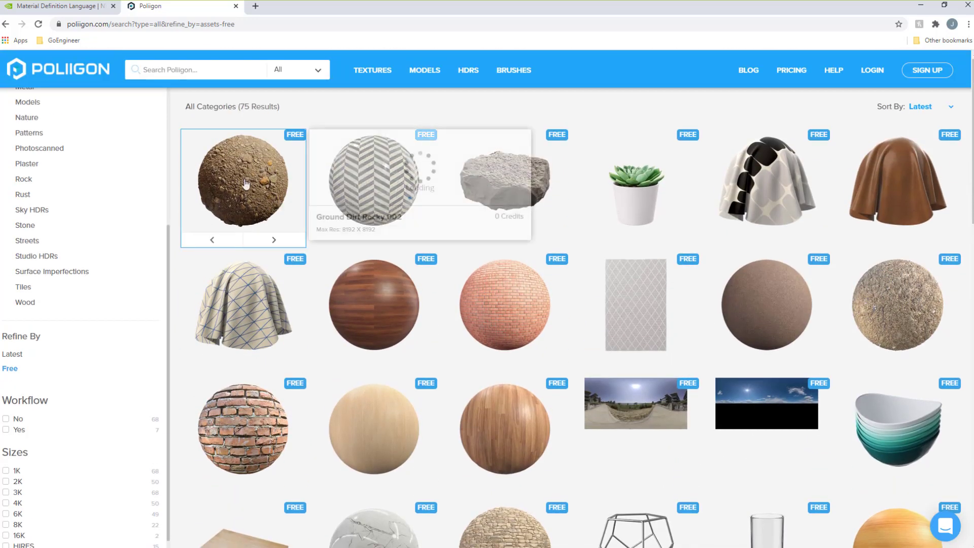
- Review Poliigon's home page down to the surface imperfections section and switch back to SOLIDWORKS Visualize
click(81, 75)
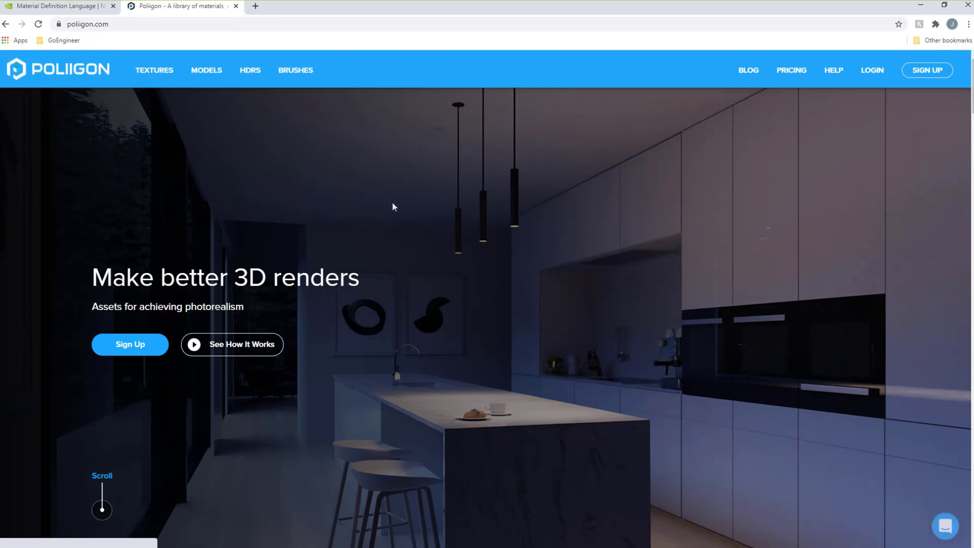
scroll(358, 219, down, 2)
scroll(369, 229, down, 15)
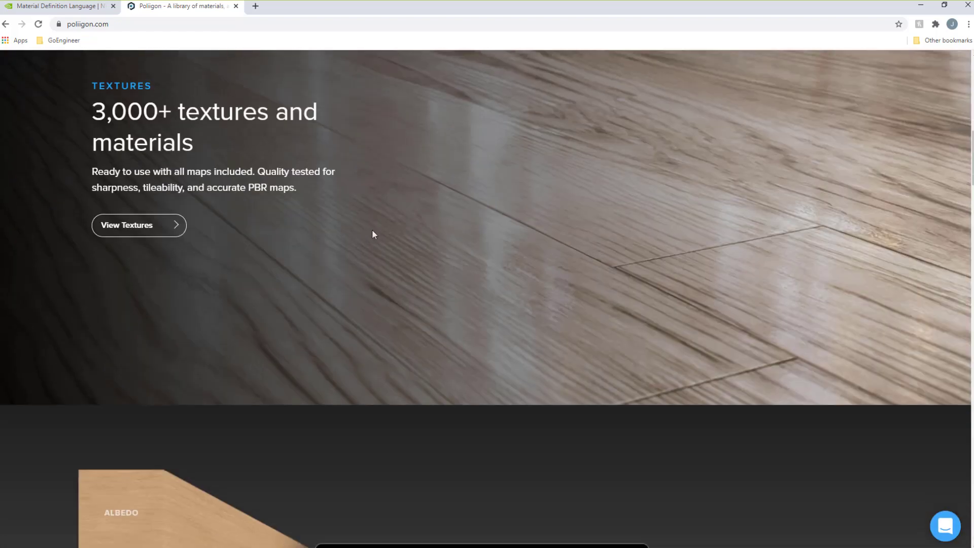
scroll(431, 243, down, 20)
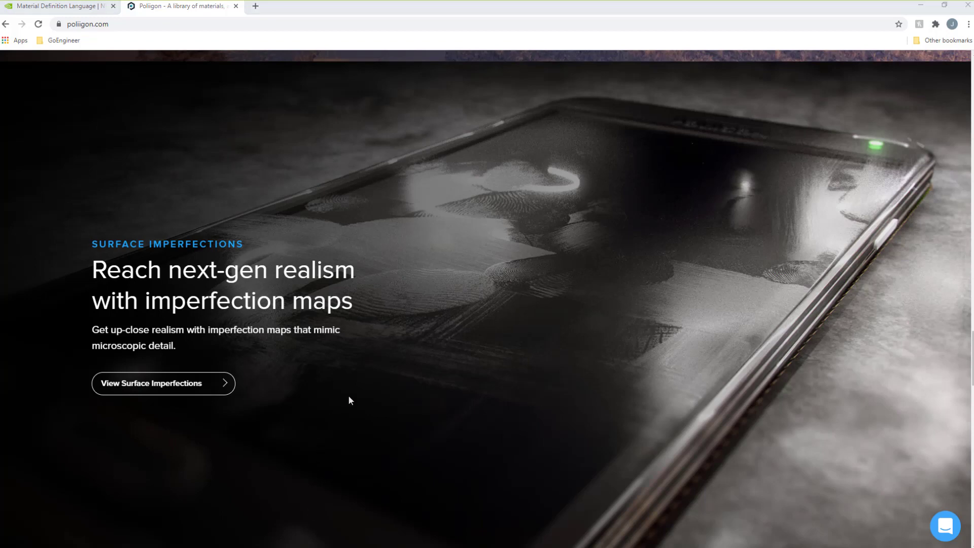
key(alt+Tab)
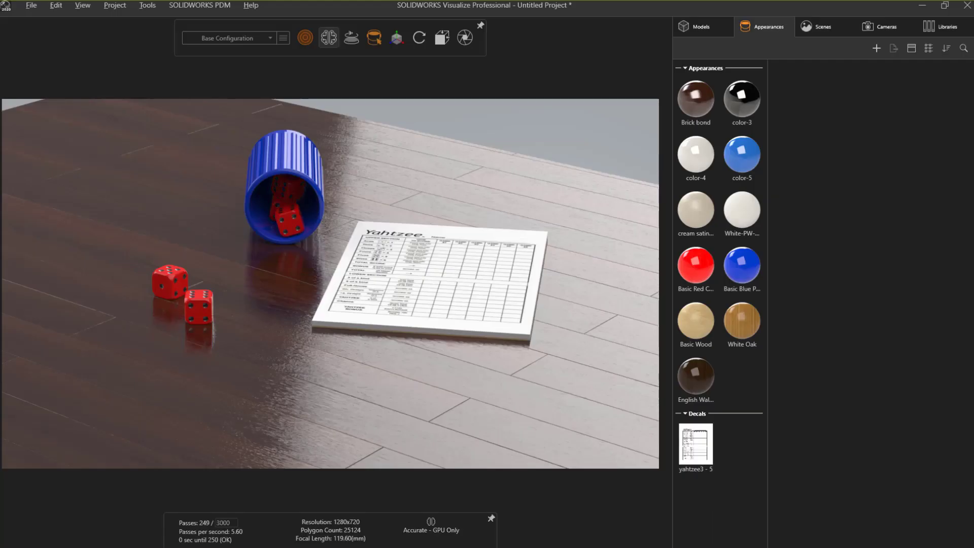